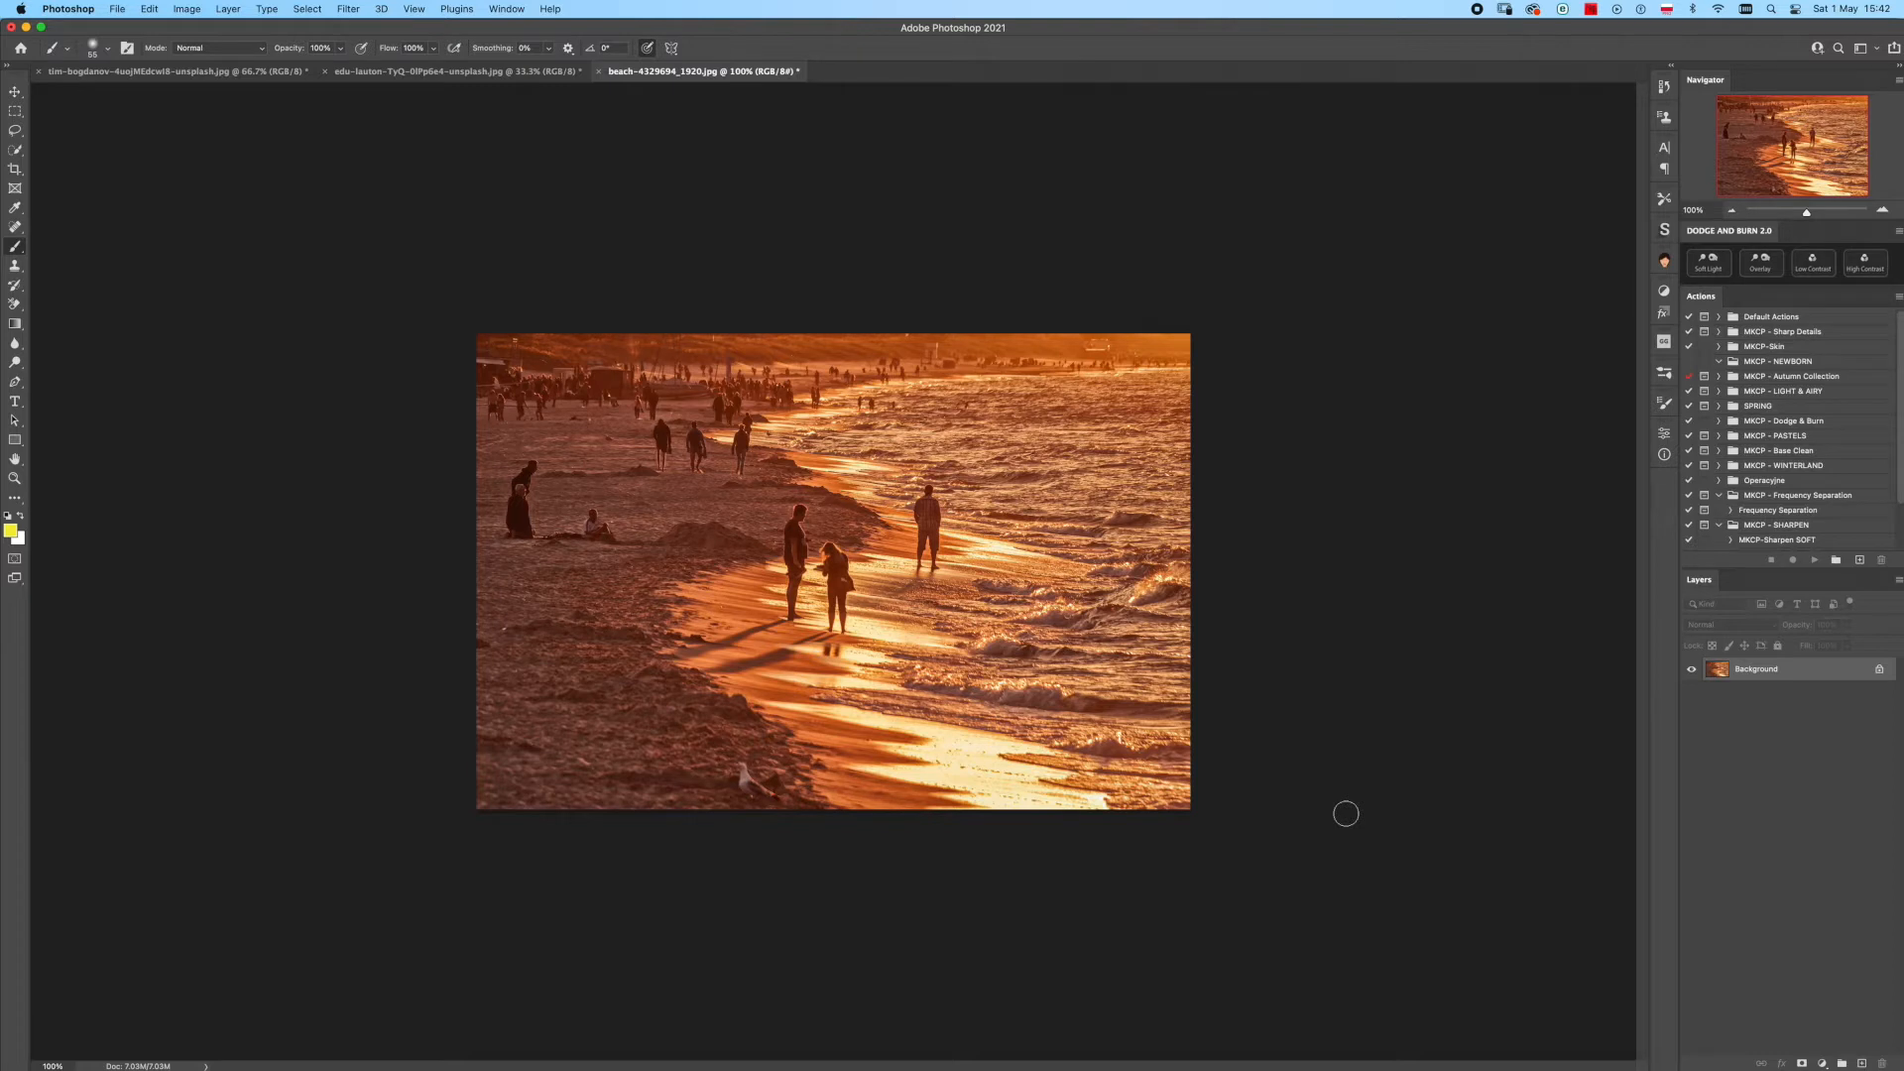
# Duplicate the beach photo's Background layer and remove the seated person and standing figures on the left sand with the Spot Healing Brush
pyautogui.hotkey('ctrl', 'j')
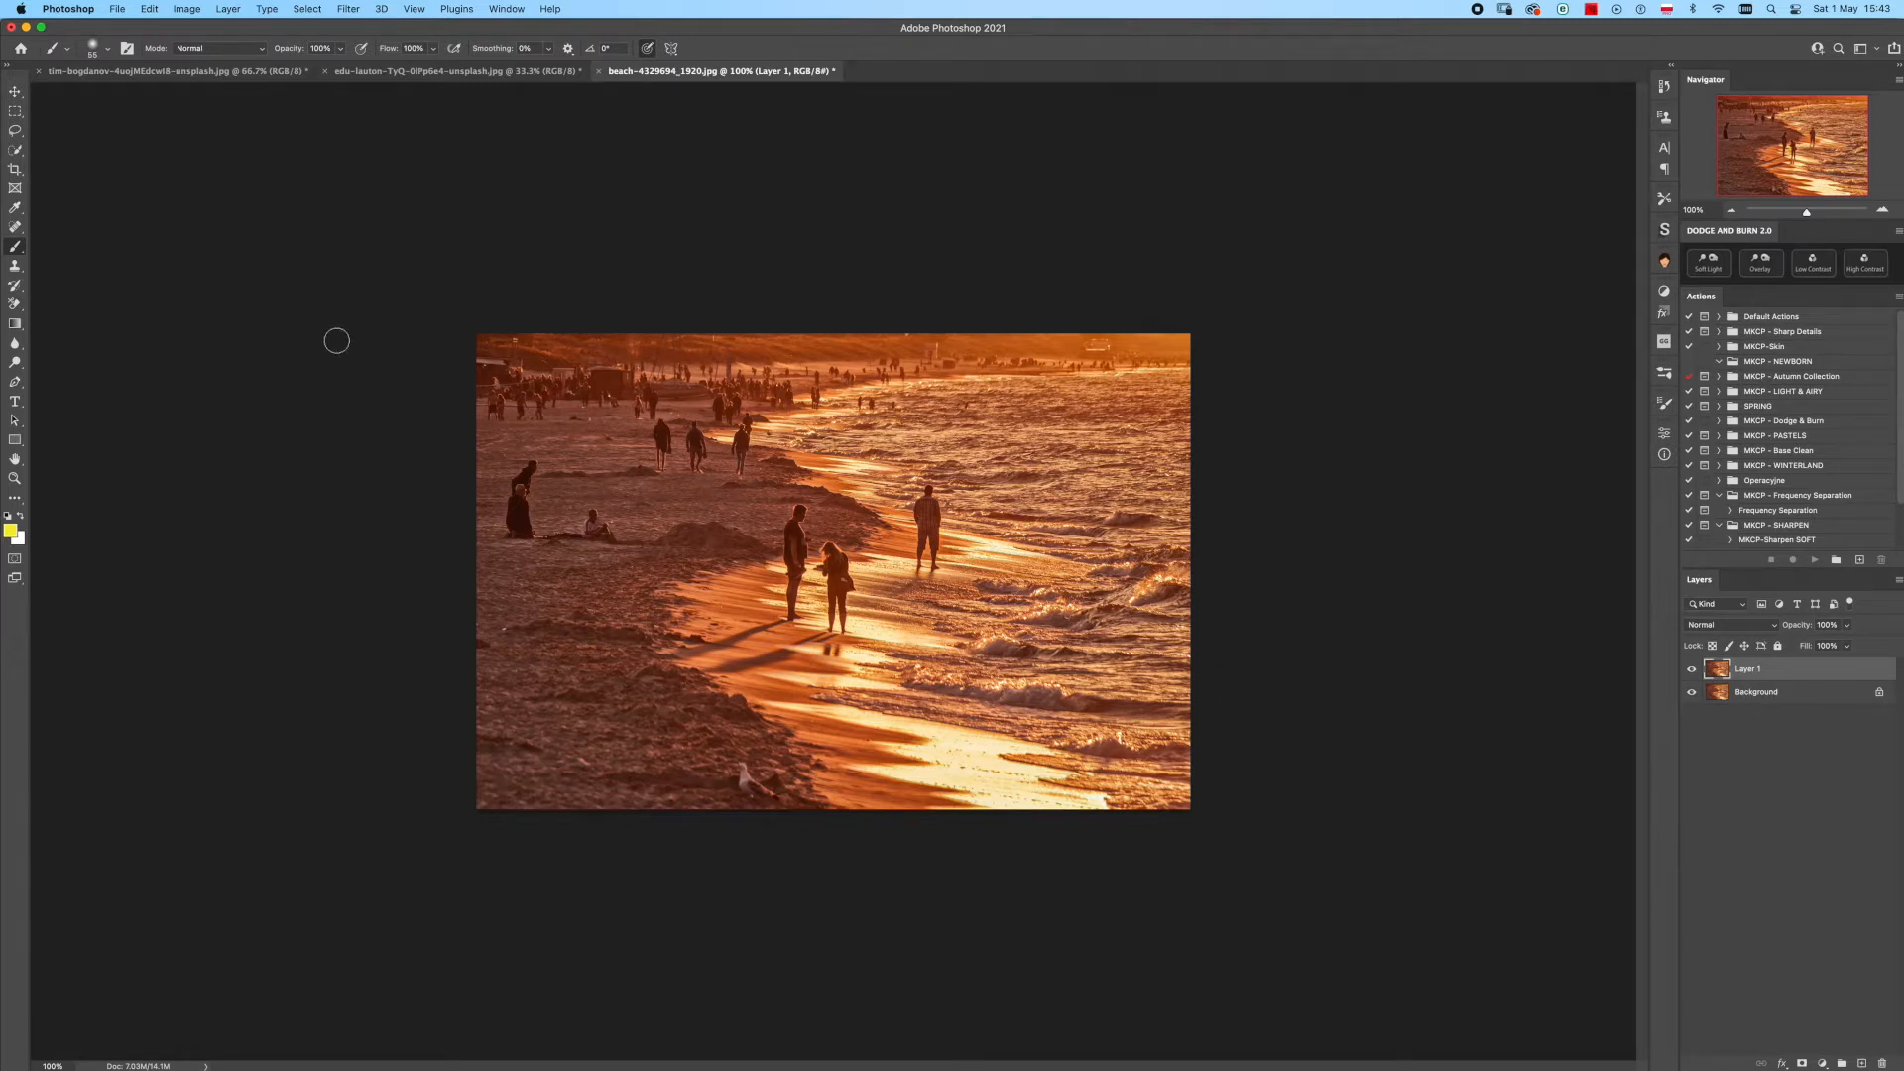
pyautogui.click(14, 228)
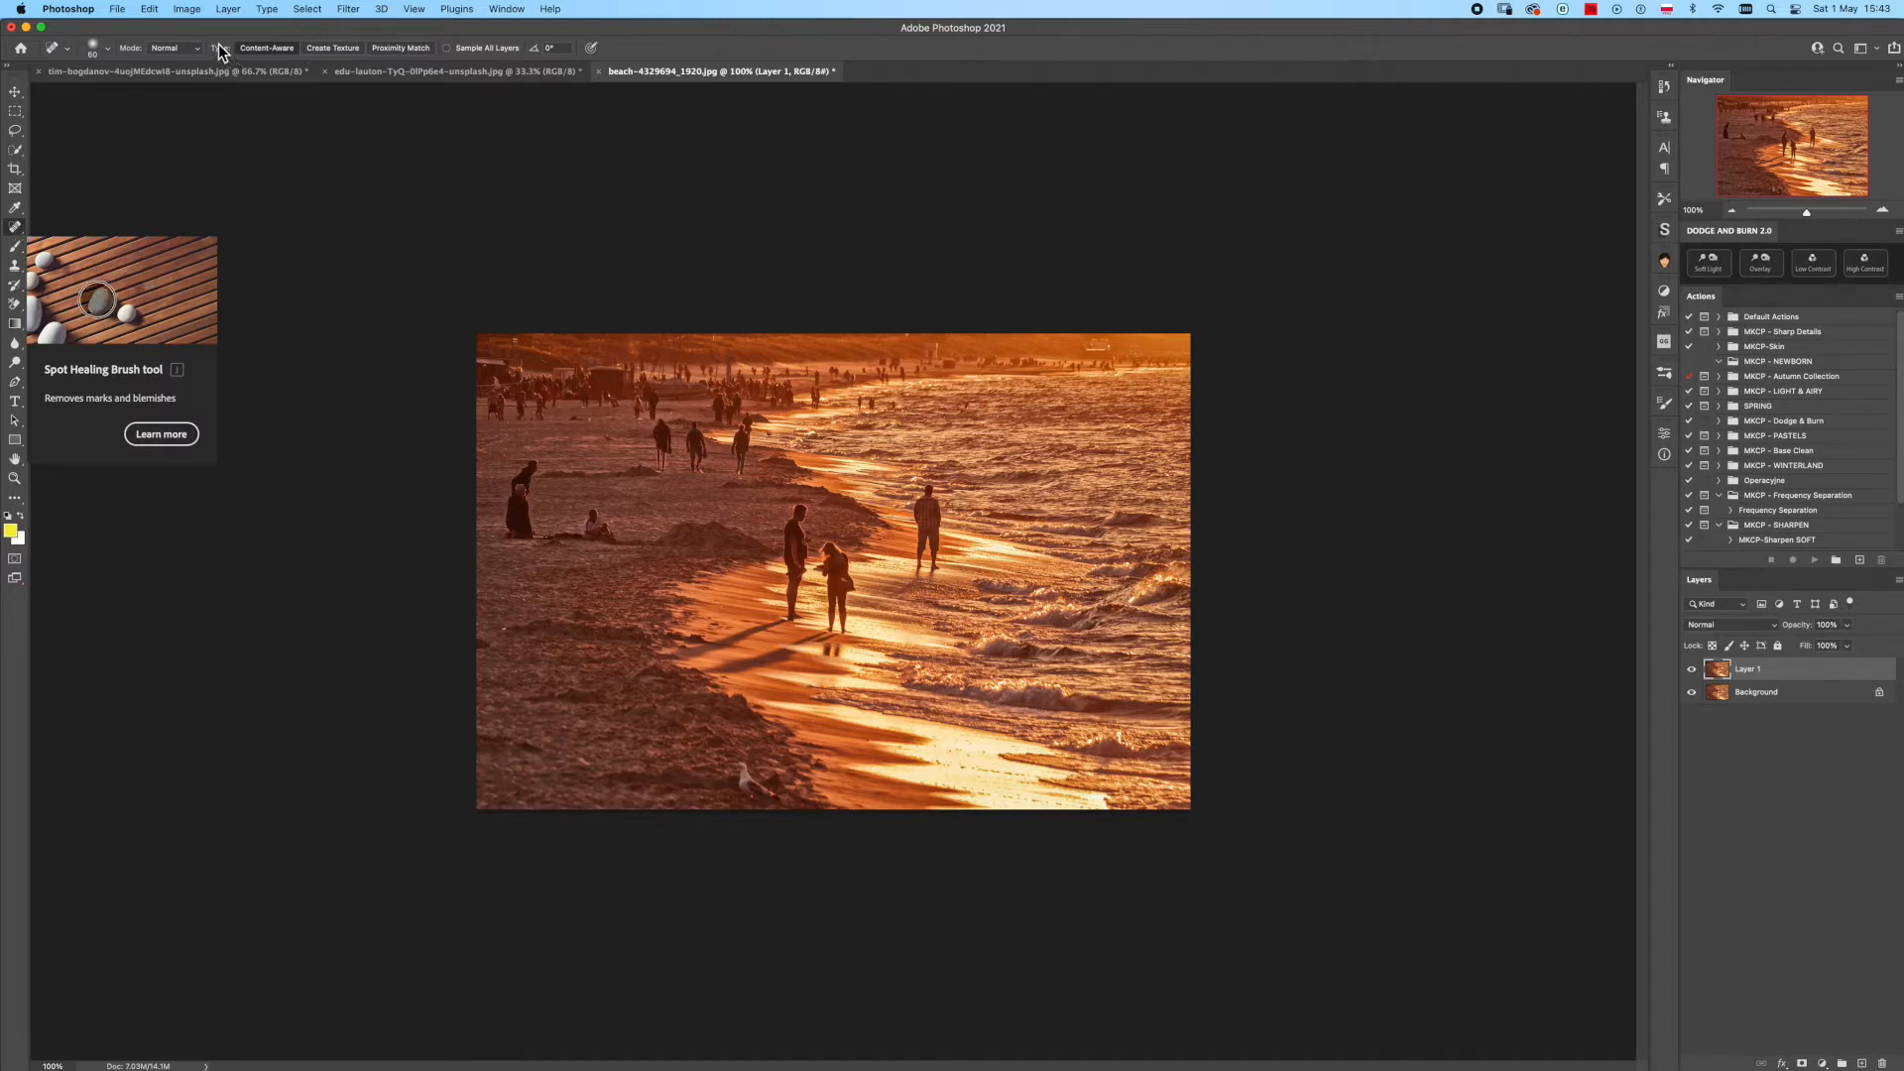
pyautogui.click(99, 55)
pyautogui.click(99, 56)
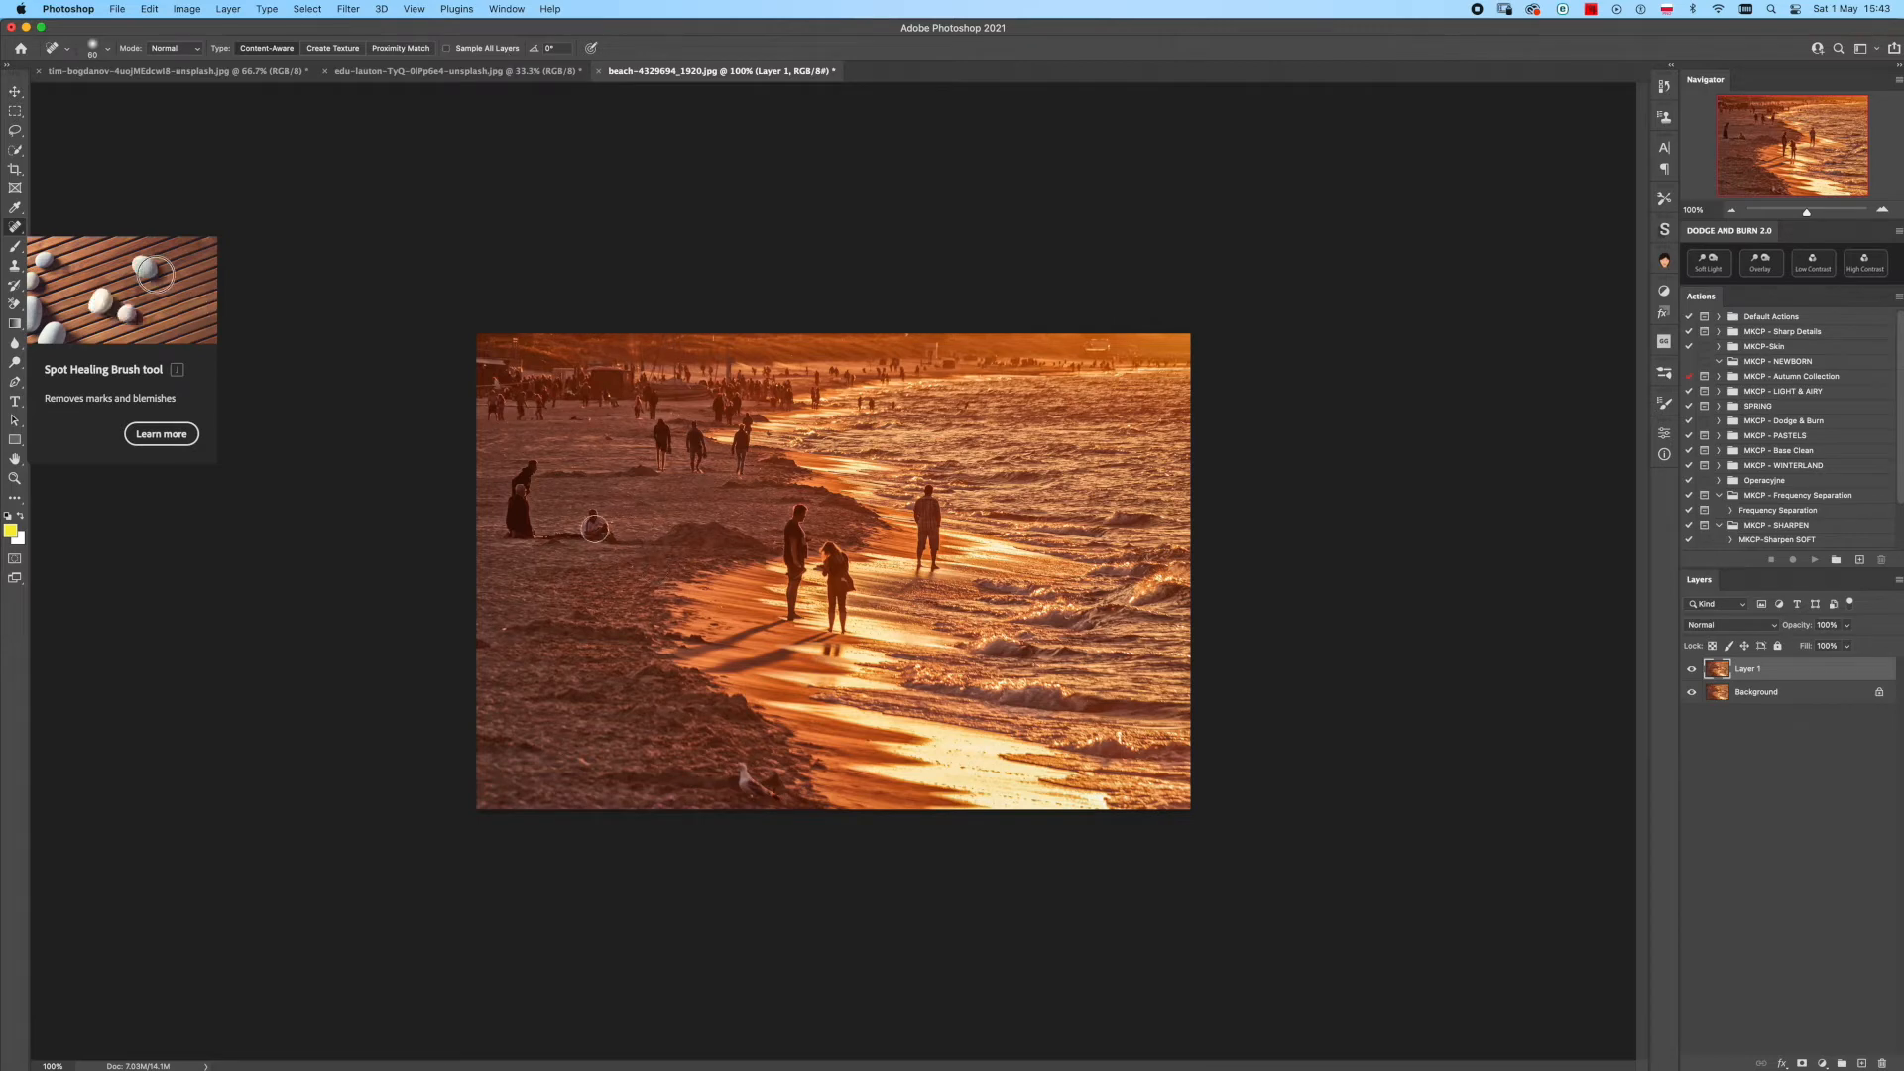
pyautogui.moveTo(589, 517); pyautogui.dragTo(607, 530)
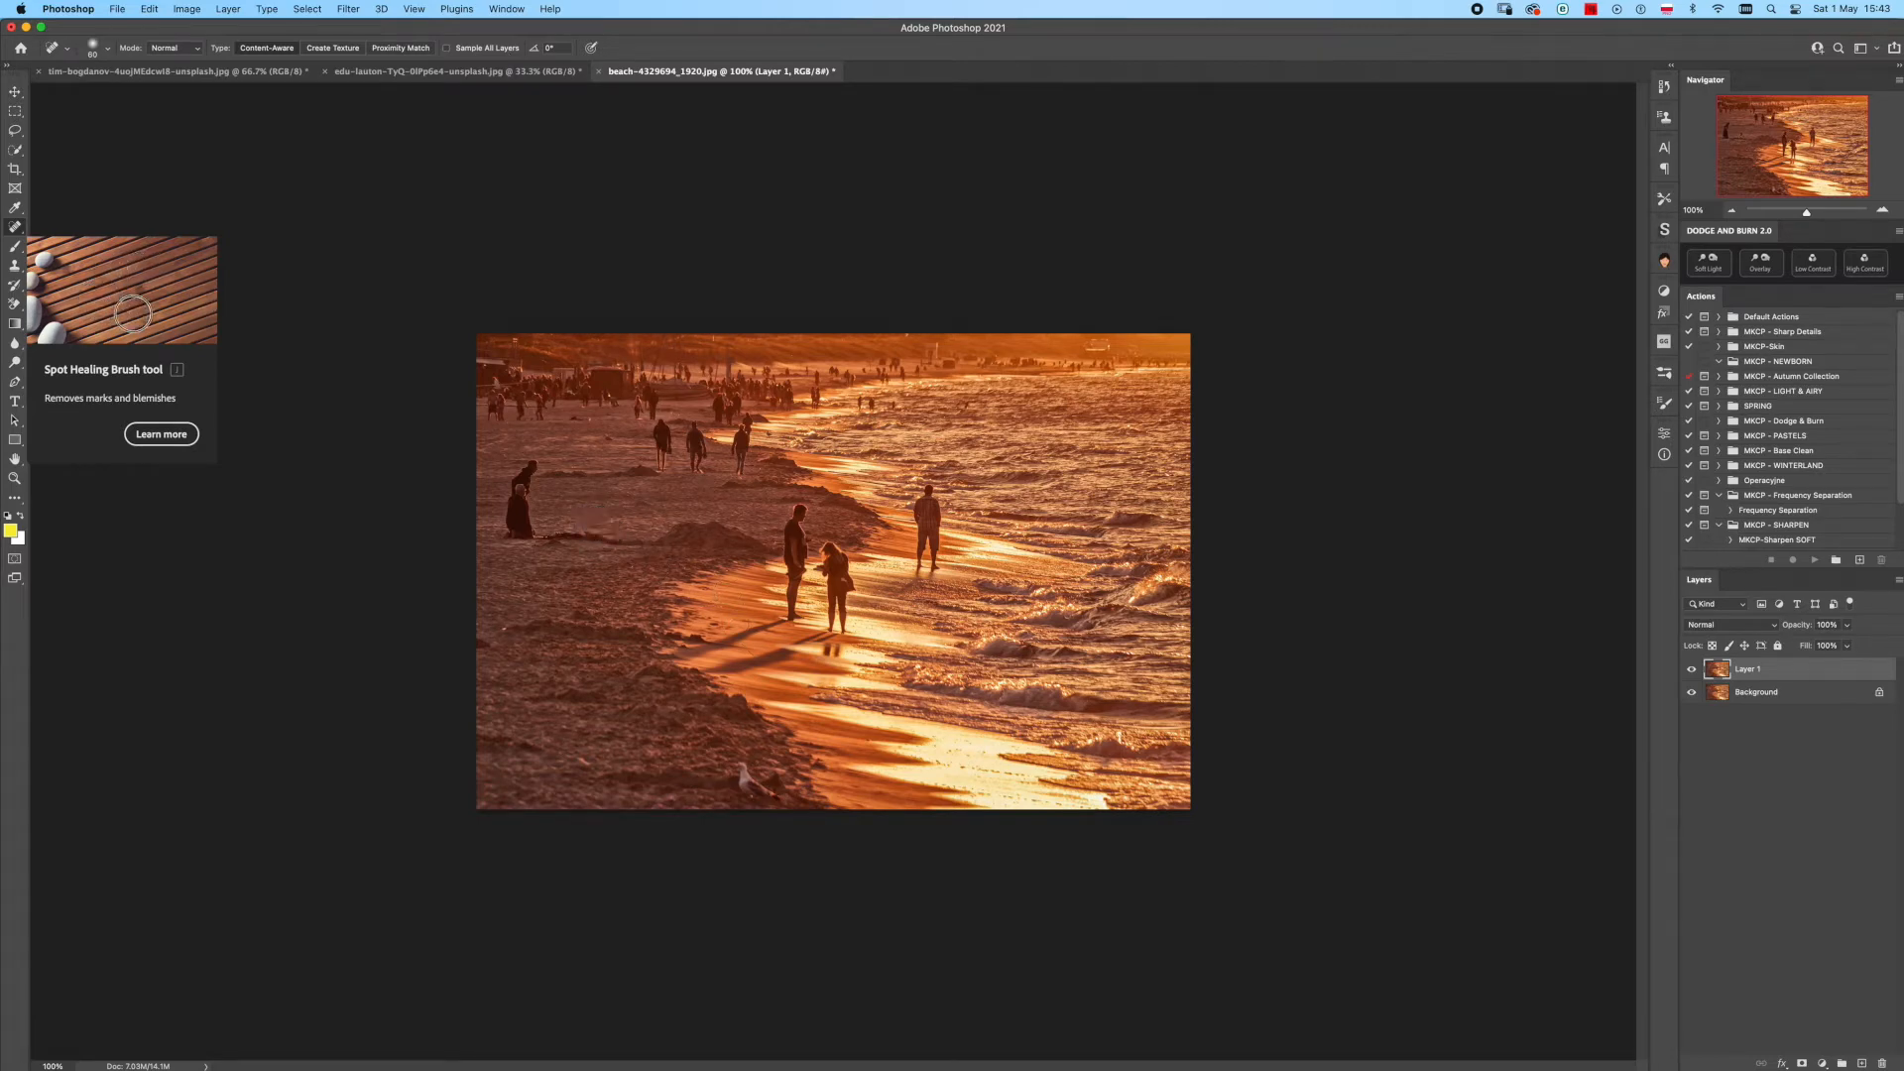
pyautogui.moveTo(523, 476)
pyautogui.mouseDown()
pyautogui.moveTo(508, 508)
pyautogui.moveTo(530, 531)
pyautogui.mouseUp()
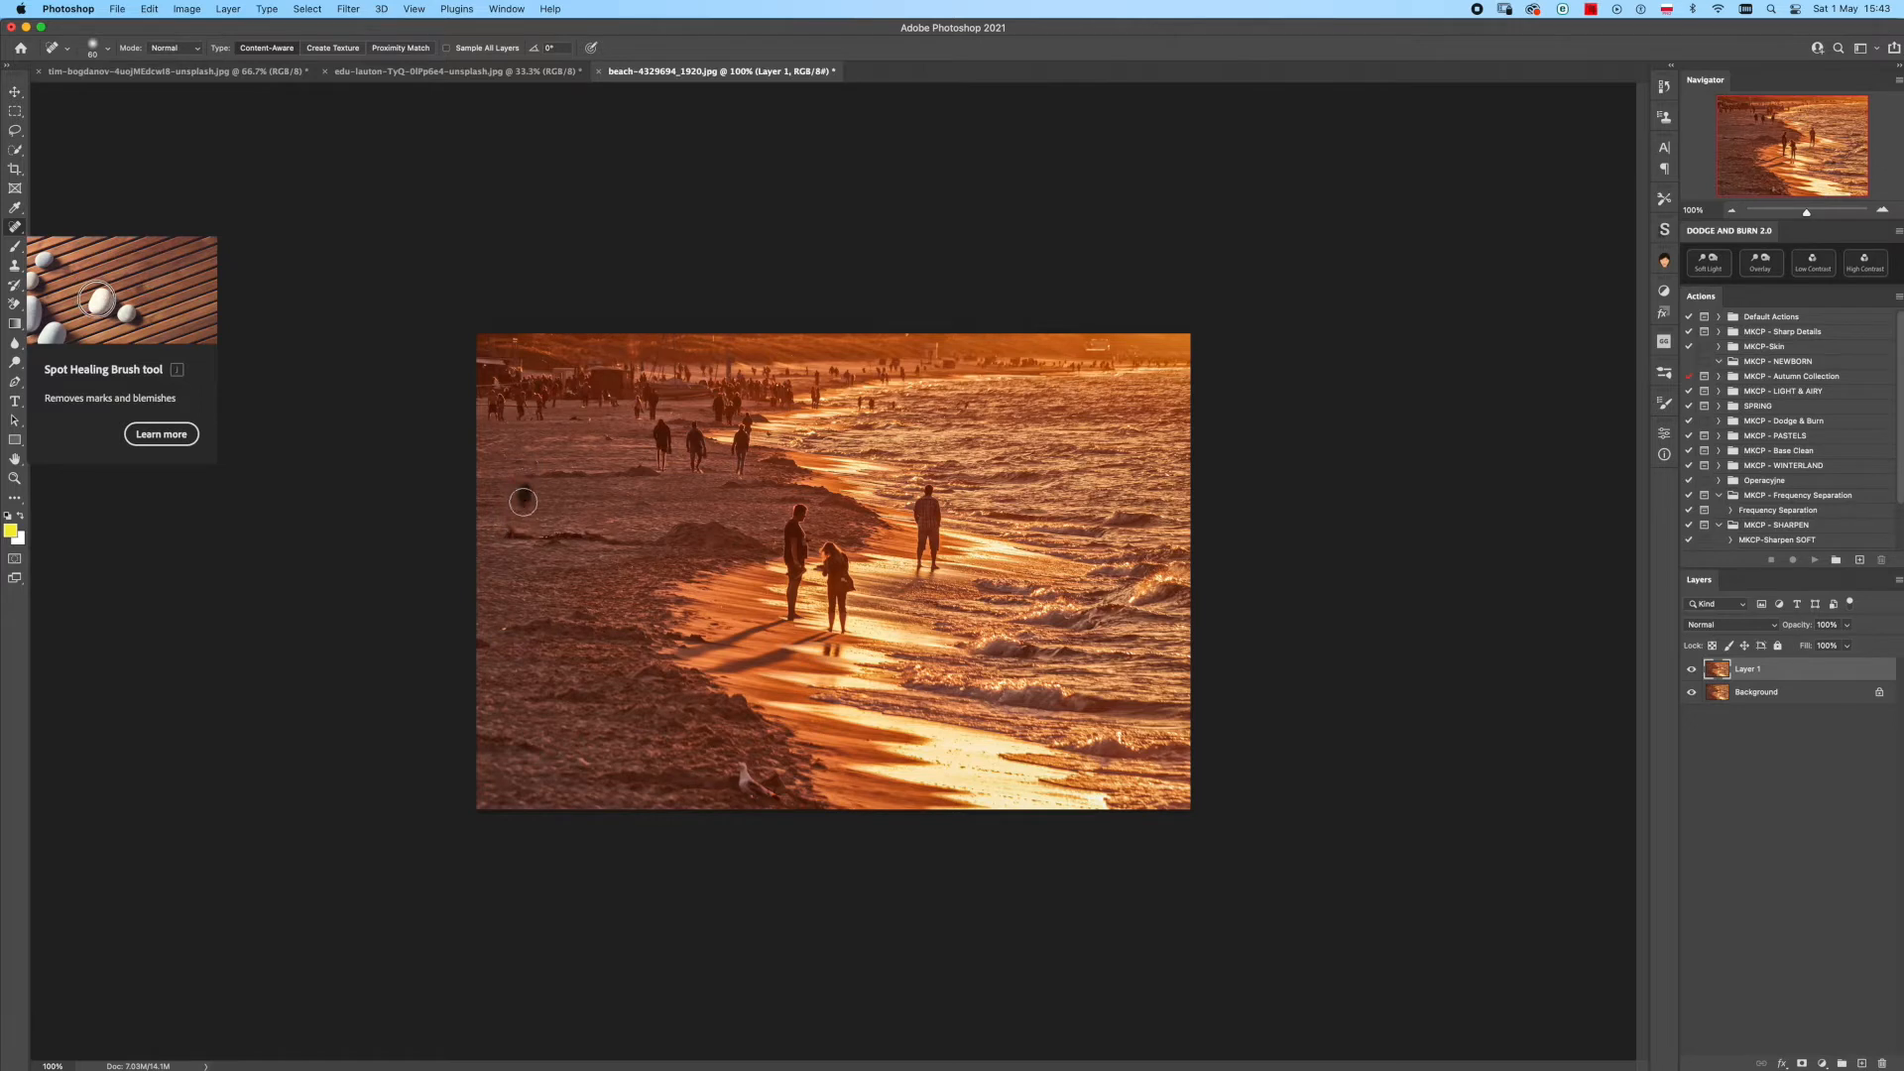
pyautogui.click(509, 523)
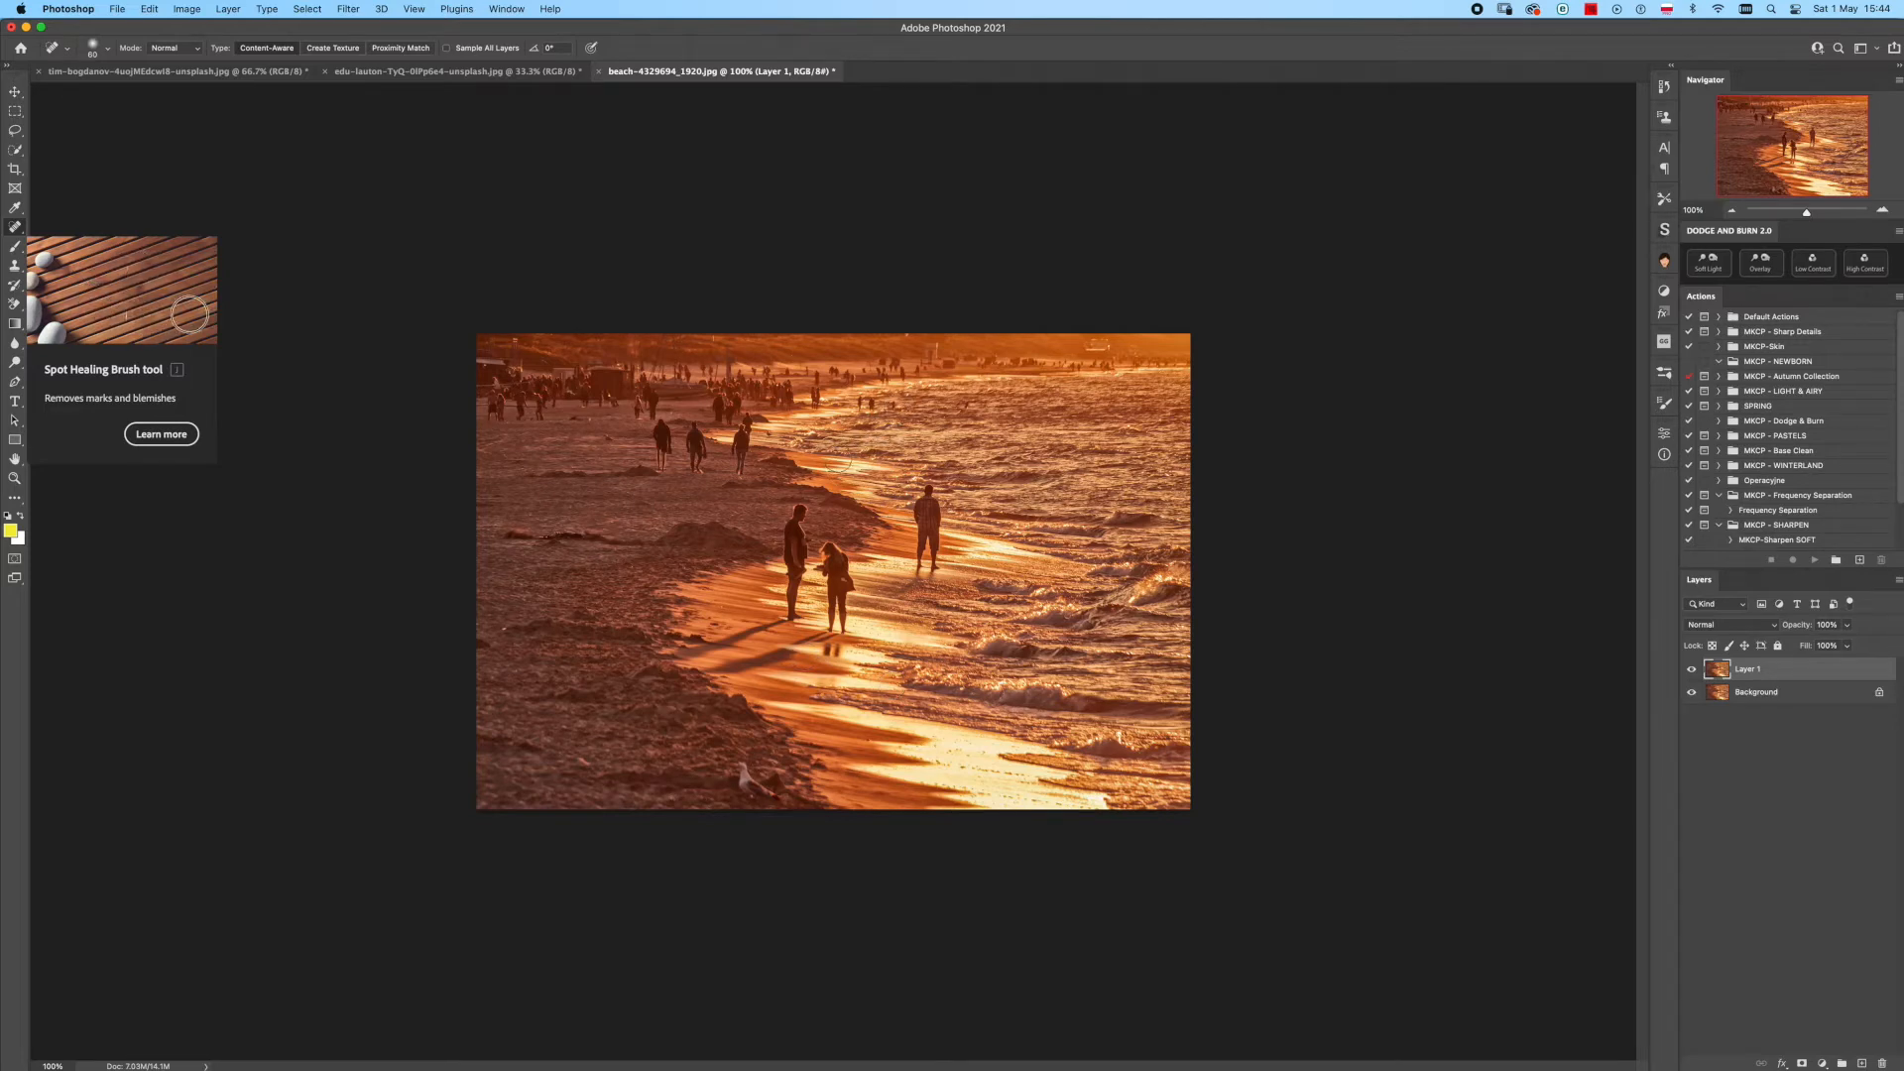
# Switch to the yellow wall photo, duplicate its Background layer and activate the Clone Stamp tool
pyautogui.hotkey('ctrl', 'shift', 'Tab')
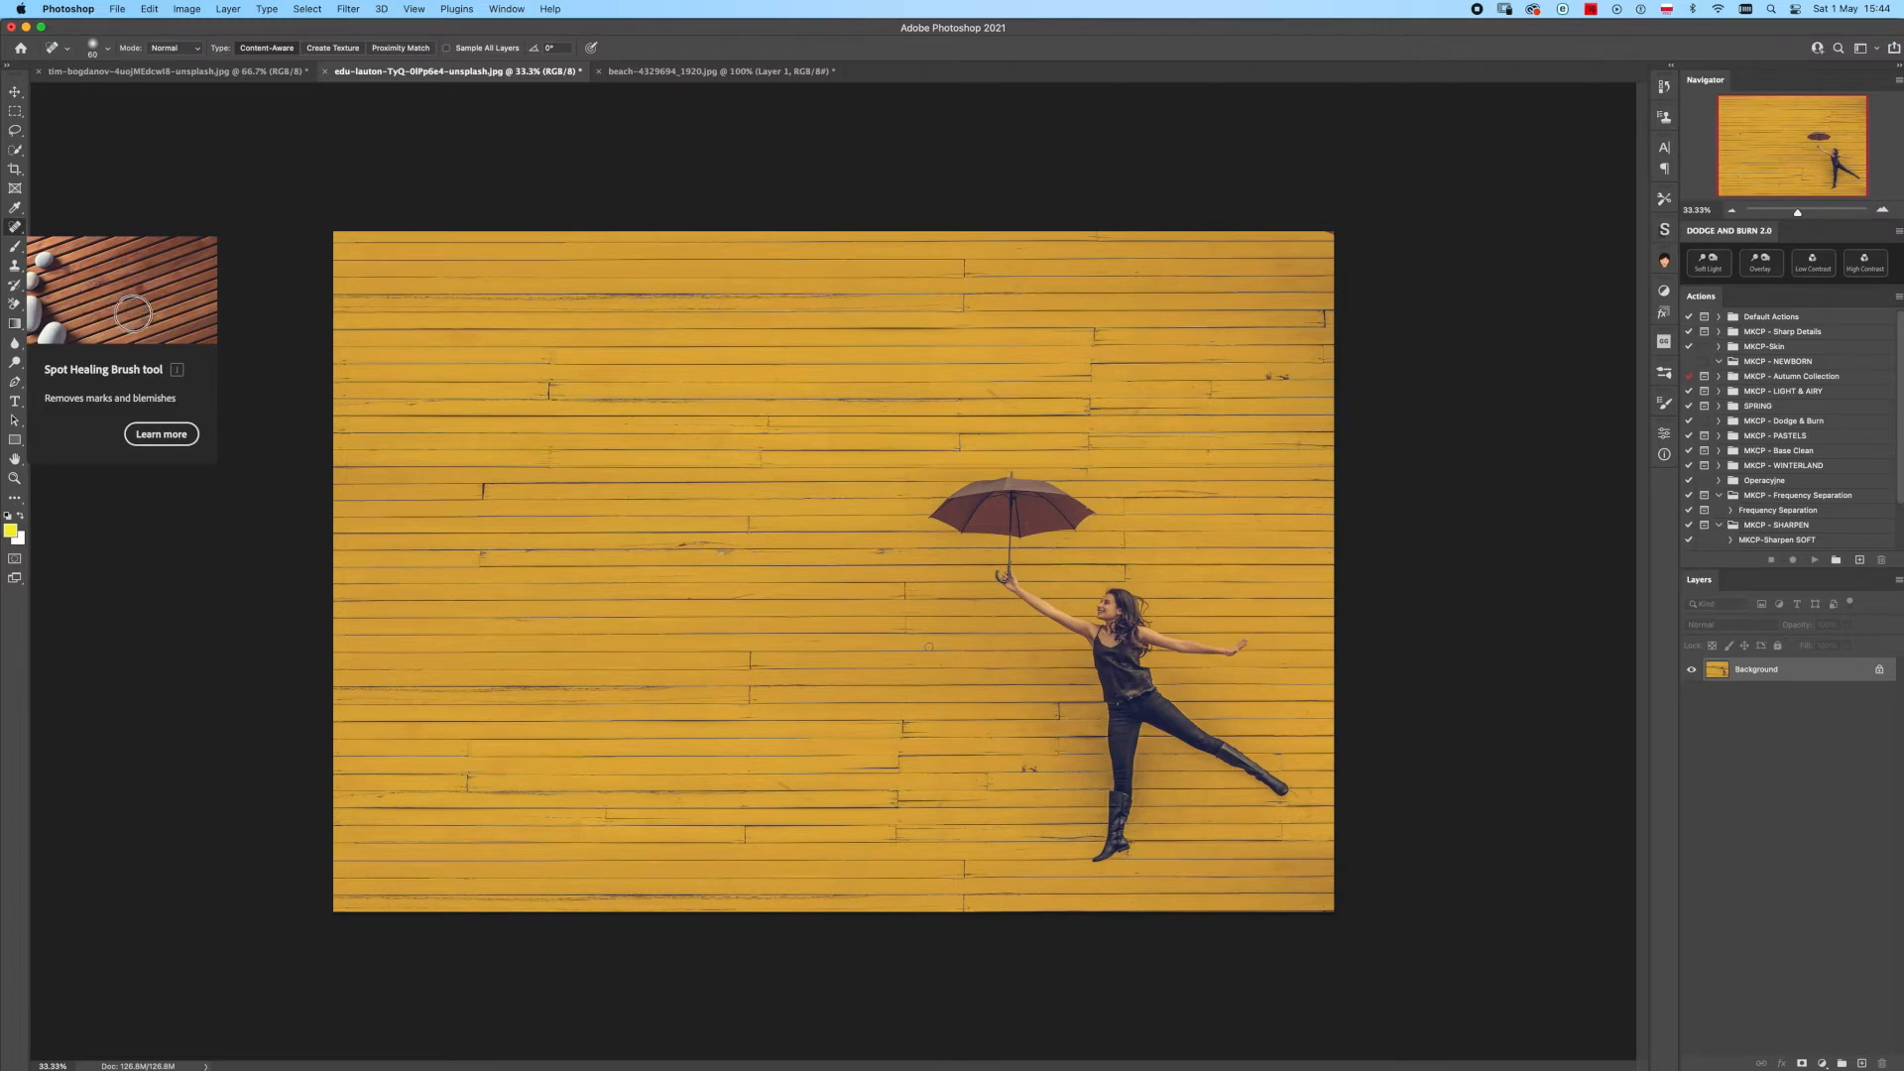
pyautogui.press('super+j')
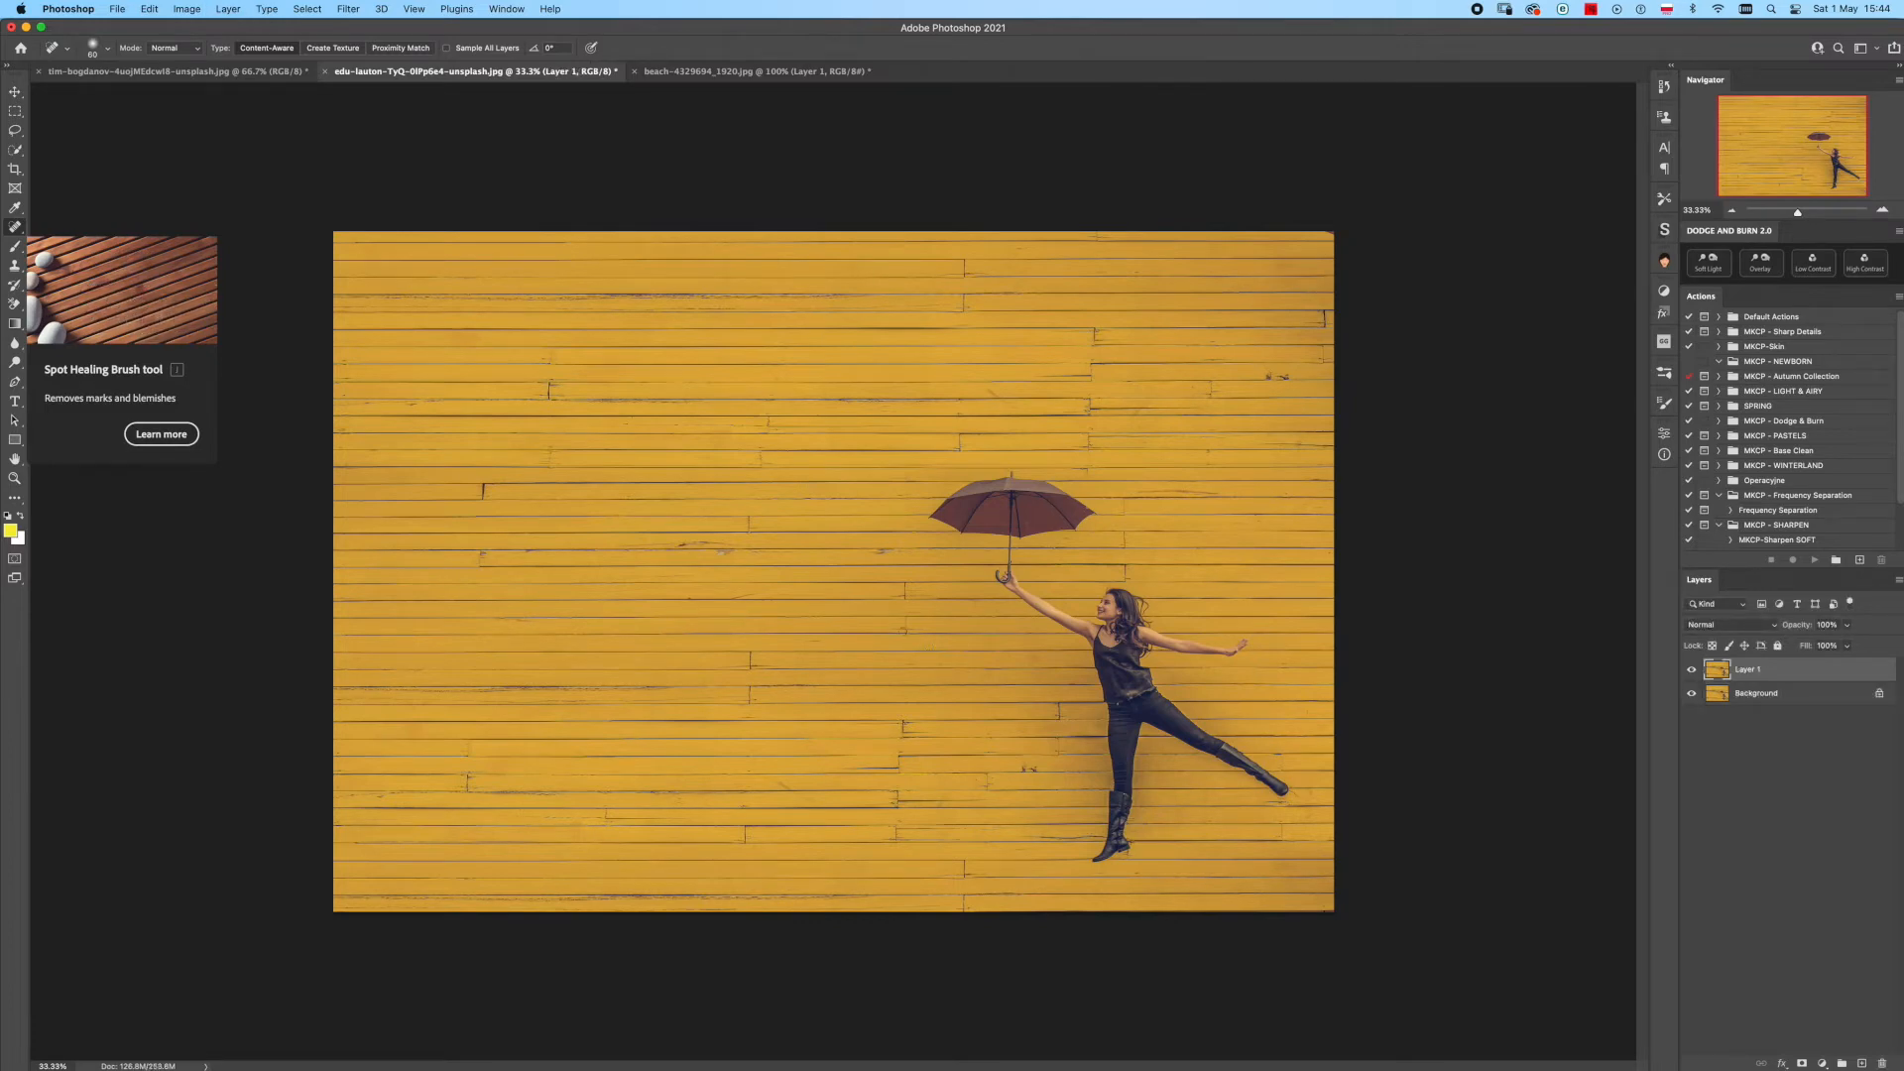
pyautogui.click(18, 267)
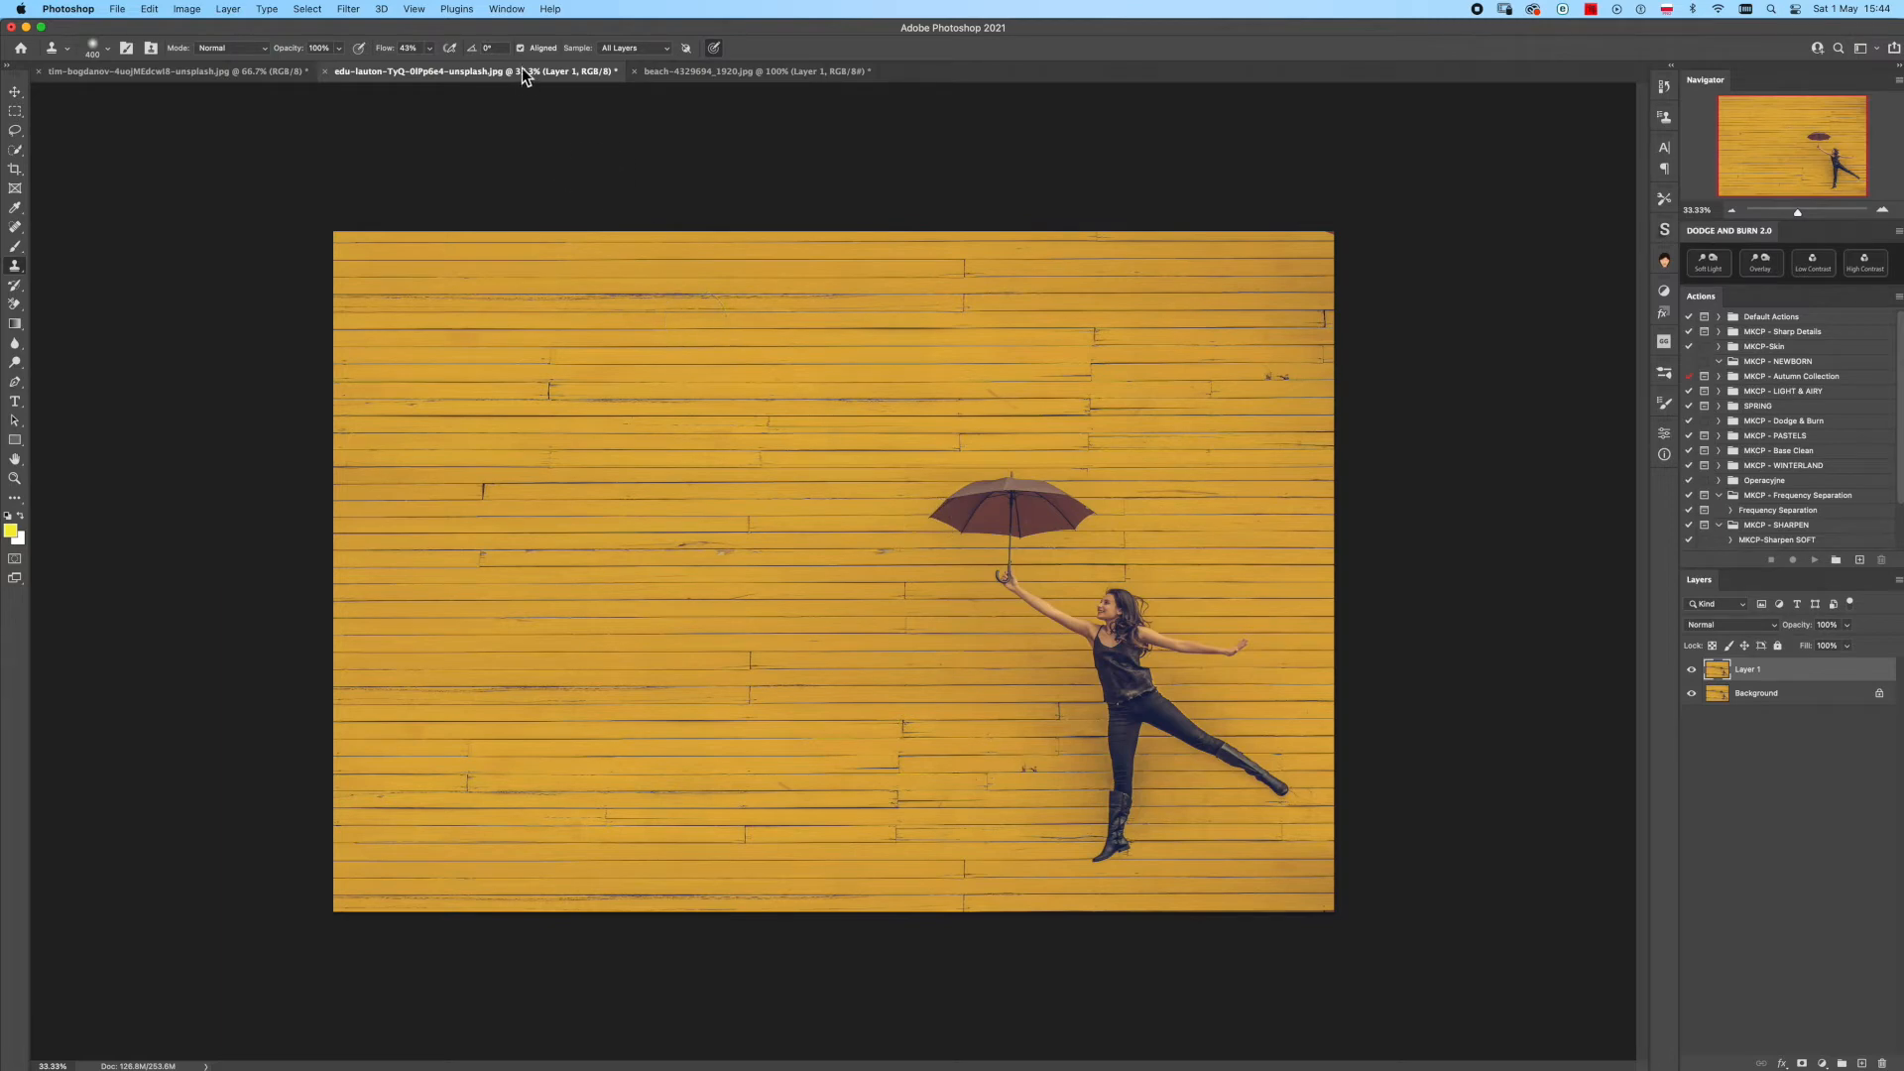
# Try cloning wall planks over the umbrella's left edge with sampling set to All Layers, undoing each test stroke
pyautogui.moveTo(967, 508); pyautogui.dragTo(993, 509)
pyautogui.press('super+z')
pyautogui.click(613, 50)
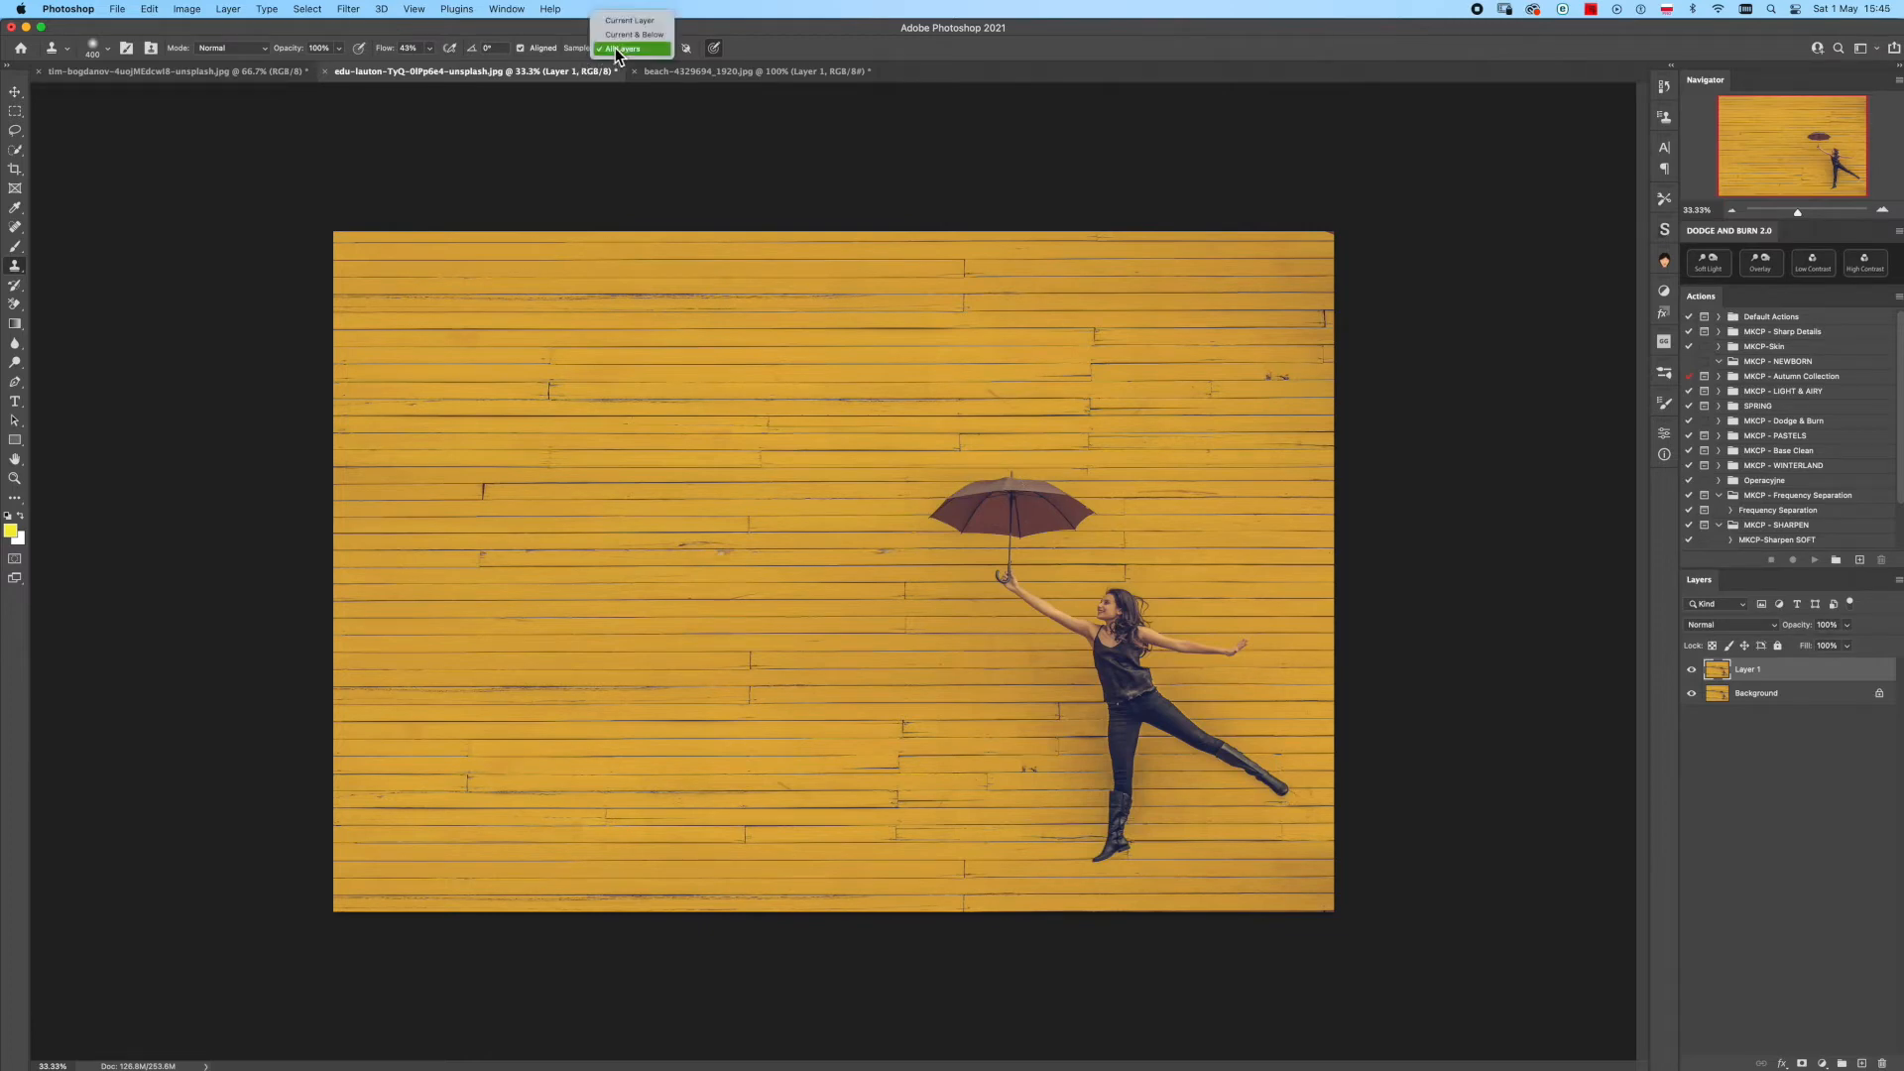
pyautogui.click(619, 49)
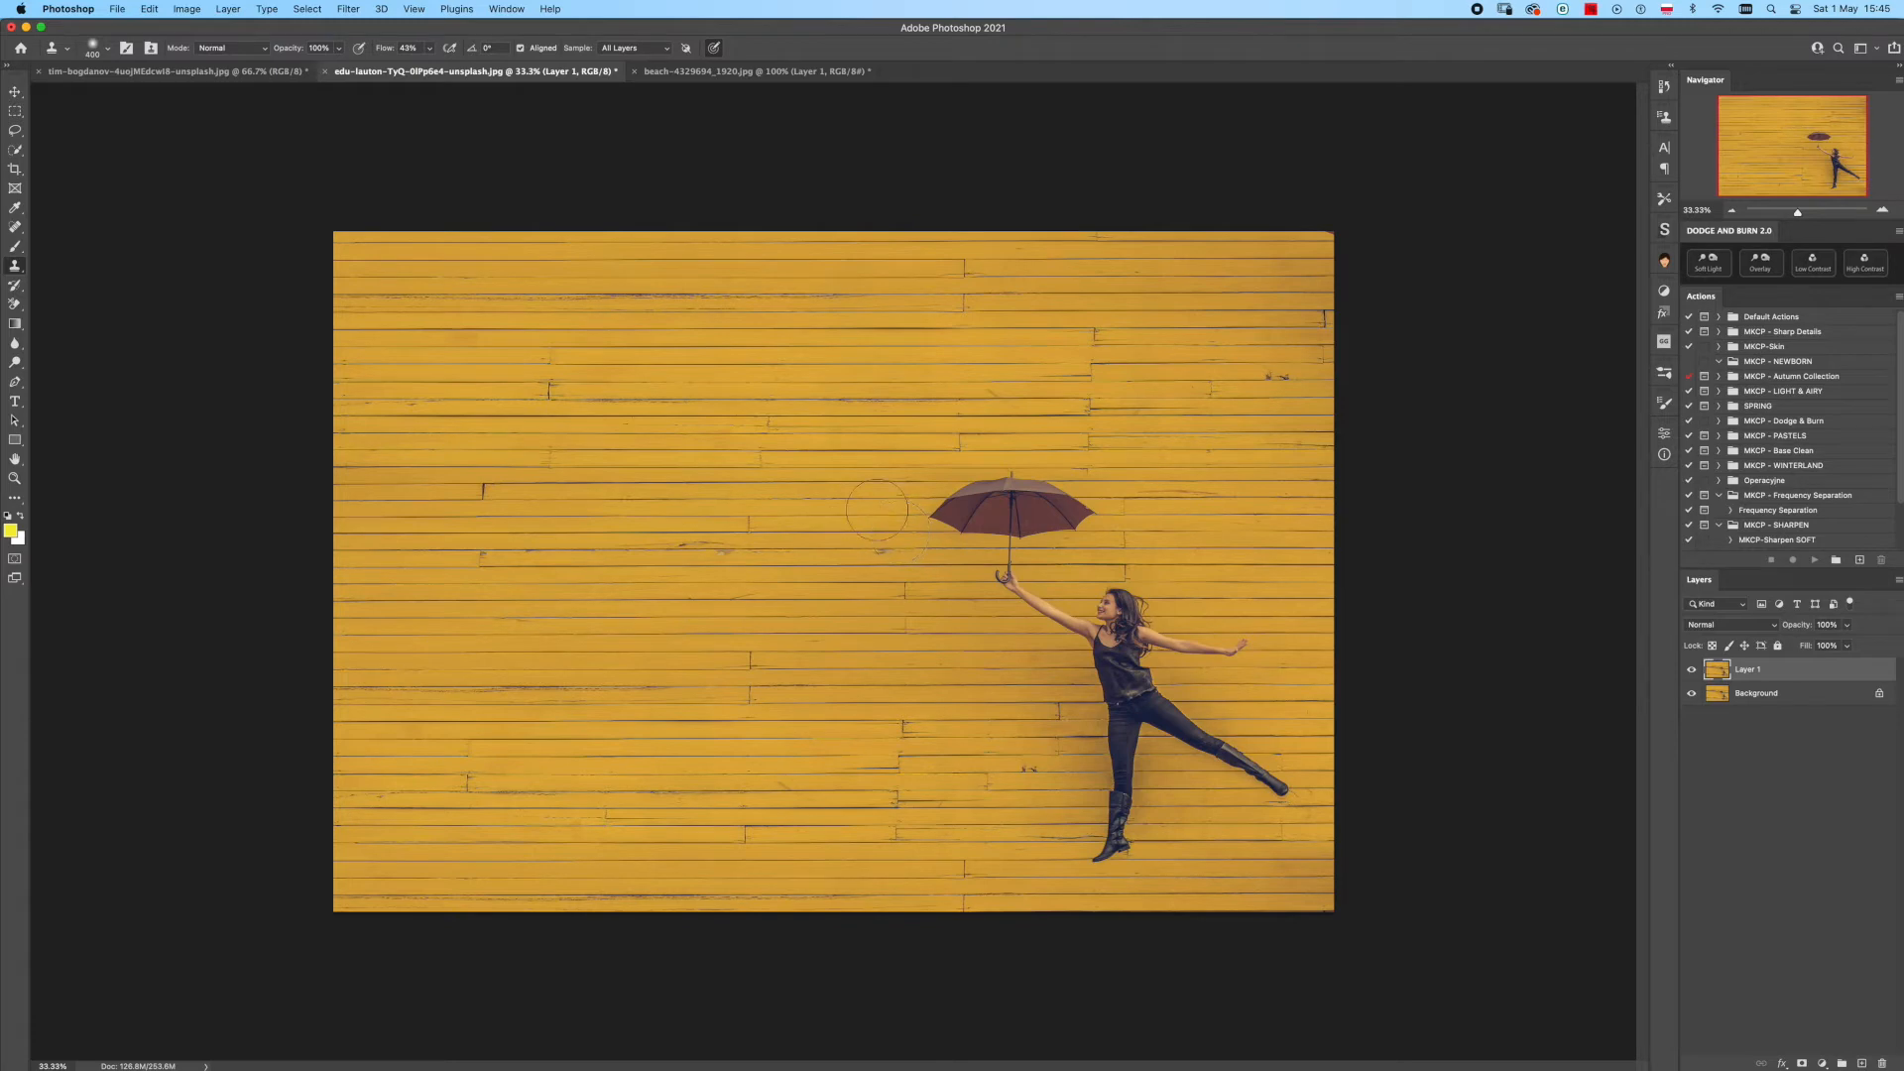
pyautogui.moveTo(933, 505); pyautogui.dragTo(958, 506)
pyautogui.press('super+z')
pyautogui.moveTo(930, 500); pyautogui.dragTo(944, 514)
pyautogui.press('super+z')
# Clone clean yellow planks over the umbrella, the woman's raised arm and her standing leg
pyautogui.moveTo(945, 514)
pyautogui.mouseDown()
pyautogui.moveTo(998, 522)
pyautogui.moveTo(942, 520)
pyautogui.moveTo(966, 482)
pyautogui.moveTo(1028, 480)
pyautogui.moveTo(1004, 563)
pyautogui.moveTo(1067, 626)
pyautogui.moveTo(1003, 602)
pyautogui.moveTo(1073, 626)
pyautogui.moveTo(1101, 679)
pyautogui.mouseUp()
pyautogui.press('super+z')
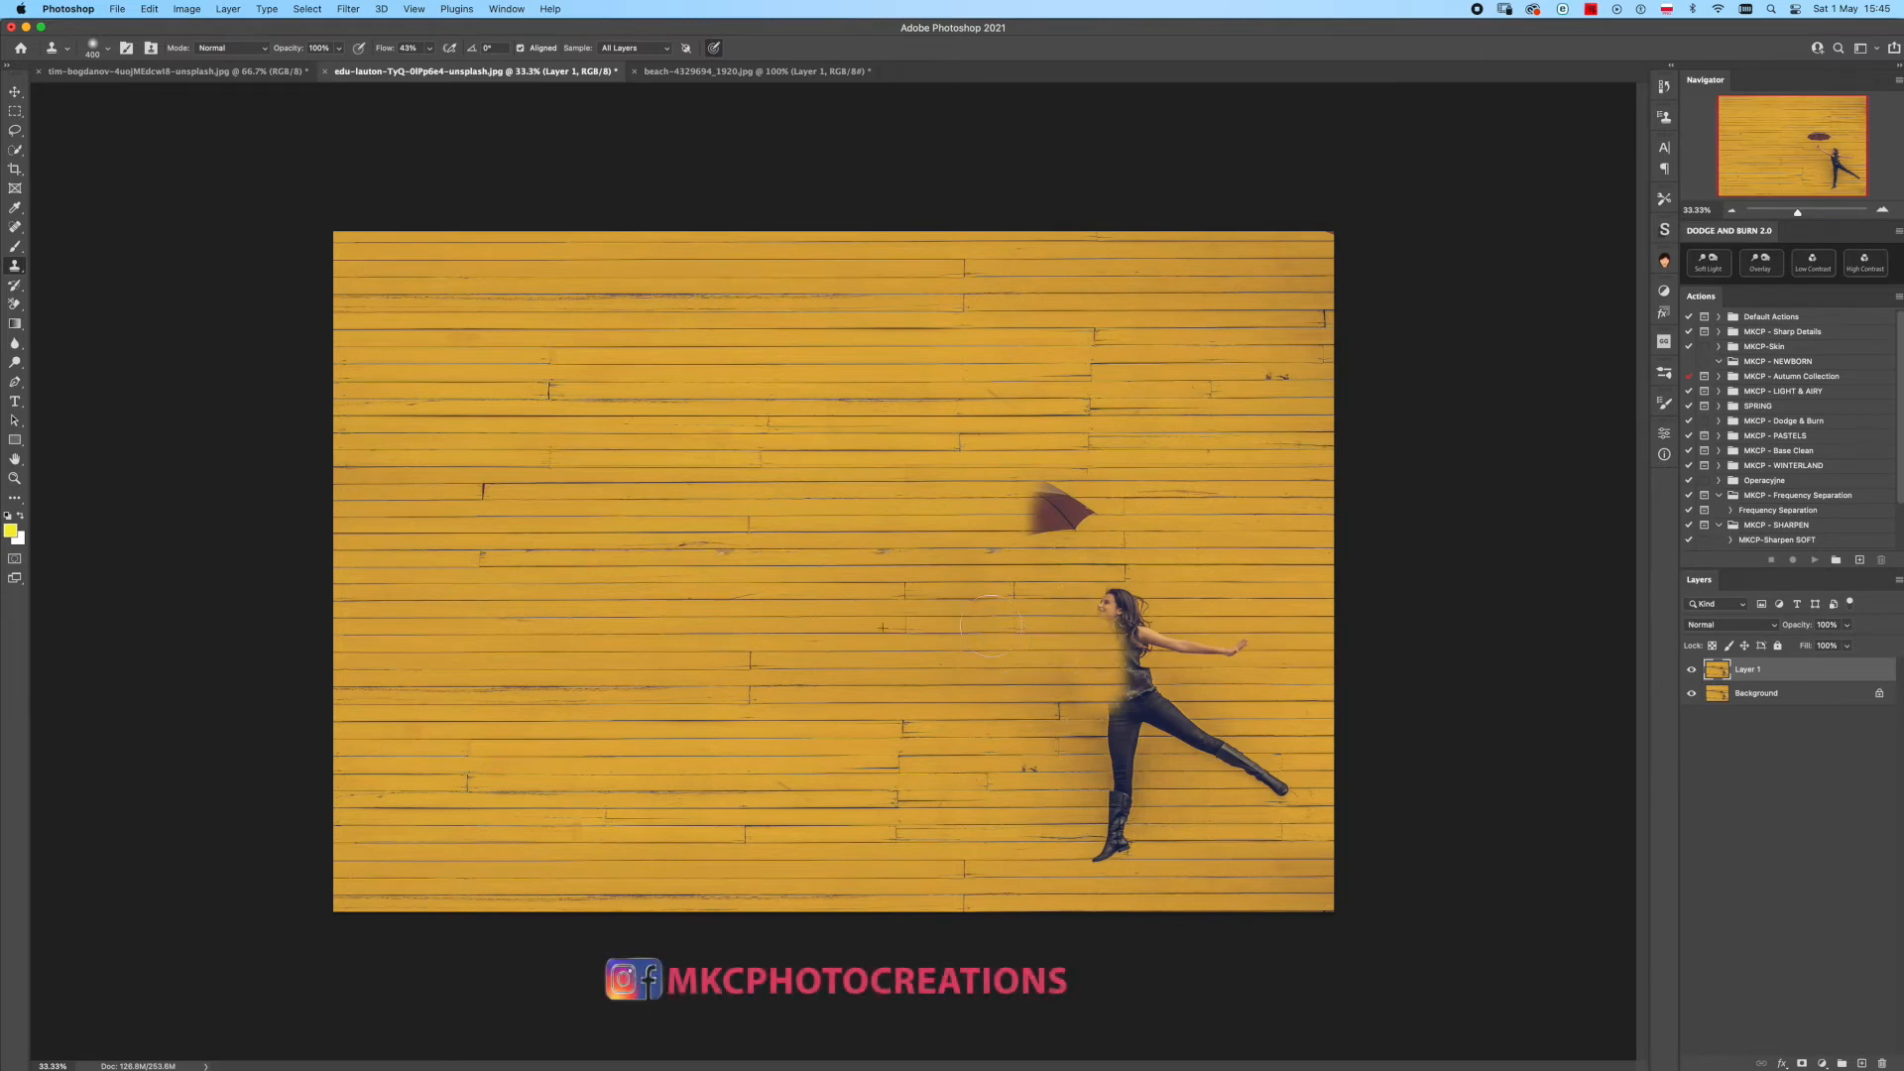
pyautogui.moveTo(1067, 684)
pyautogui.mouseDown()
pyautogui.moveTo(1118, 725)
pyautogui.moveTo(1126, 776)
pyautogui.moveTo(1045, 732)
pyautogui.moveTo(1024, 754)
pyautogui.moveTo(1049, 707)
pyautogui.moveTo(1074, 756)
pyautogui.moveTo(1040, 777)
pyautogui.moveTo(1120, 809)
pyautogui.moveTo(1095, 846)
pyautogui.mouseUp()
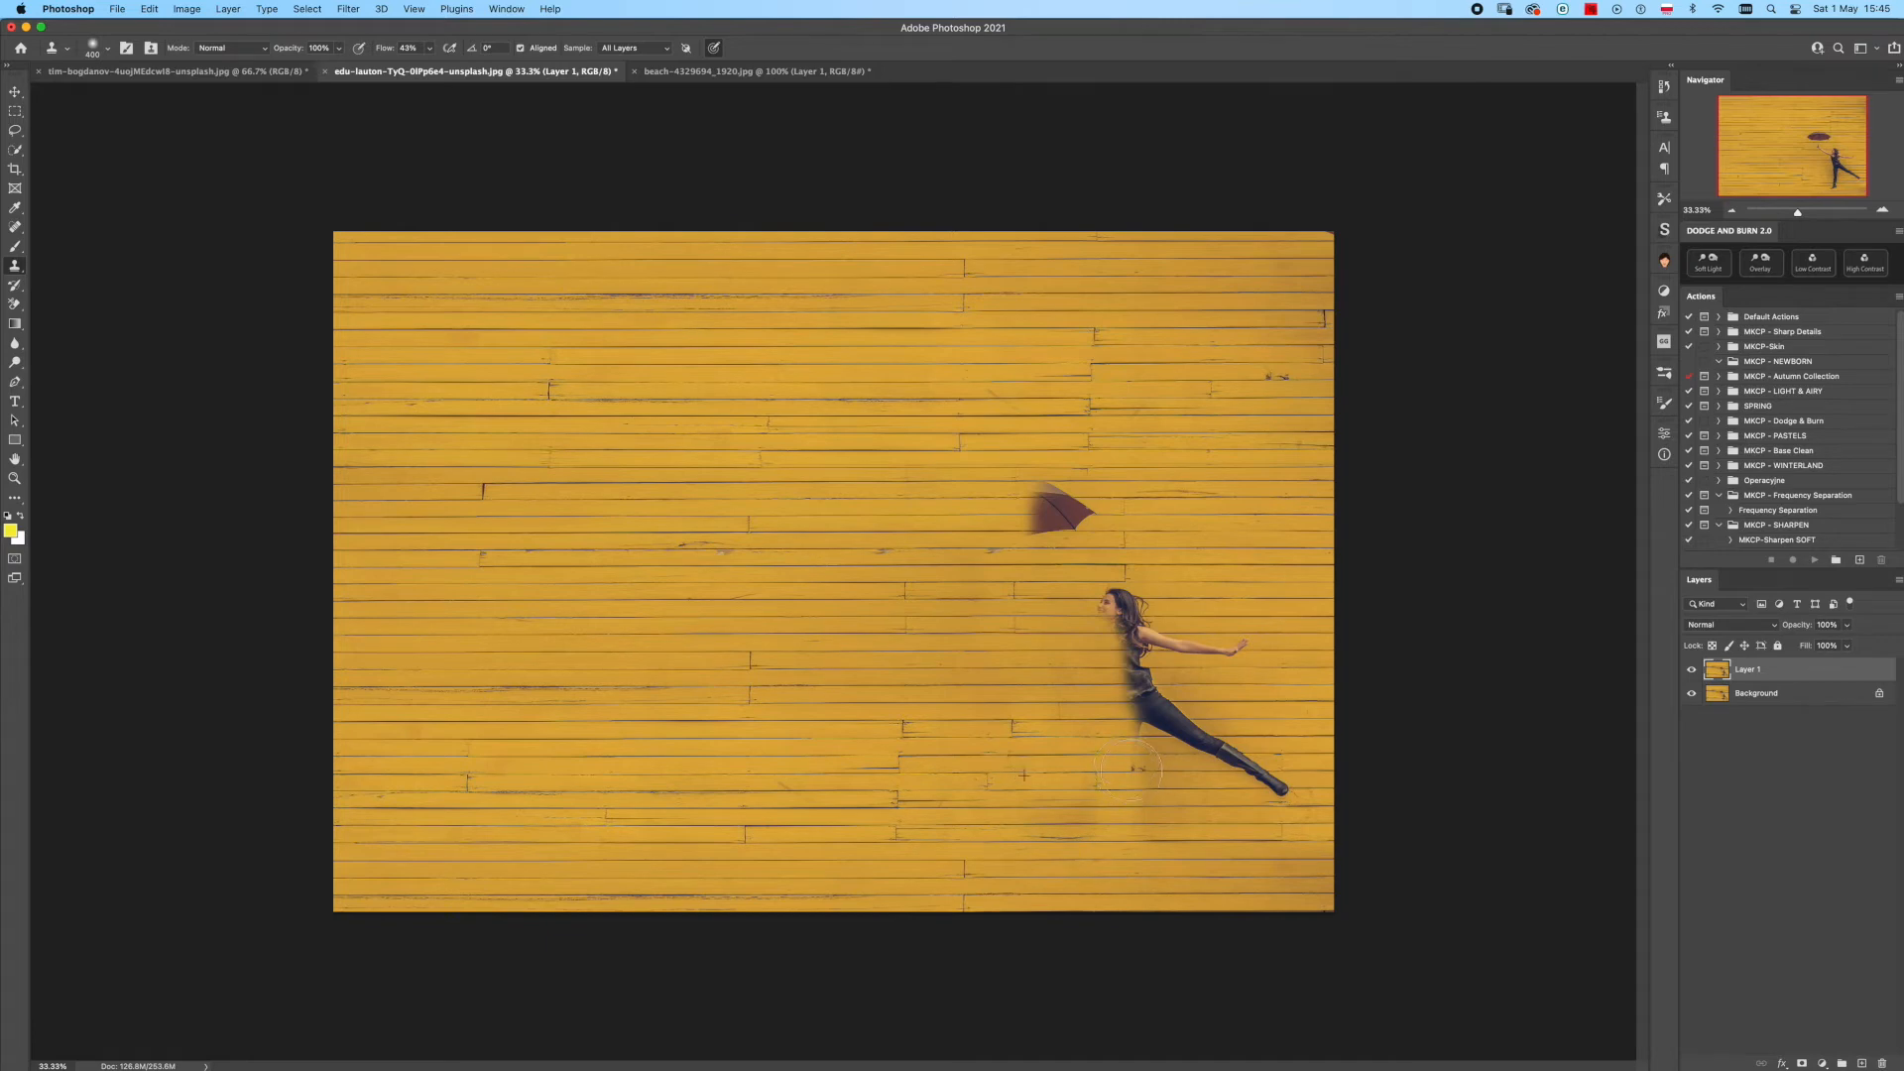
pyautogui.moveTo(1127, 749); pyautogui.dragTo(1113, 707)
pyautogui.moveTo(1042, 520); pyautogui.dragTo(1033, 526)
pyautogui.moveTo(1084, 500)
pyautogui.mouseDown()
pyautogui.moveTo(1121, 502)
pyautogui.moveTo(1068, 505)
pyautogui.mouseUp()
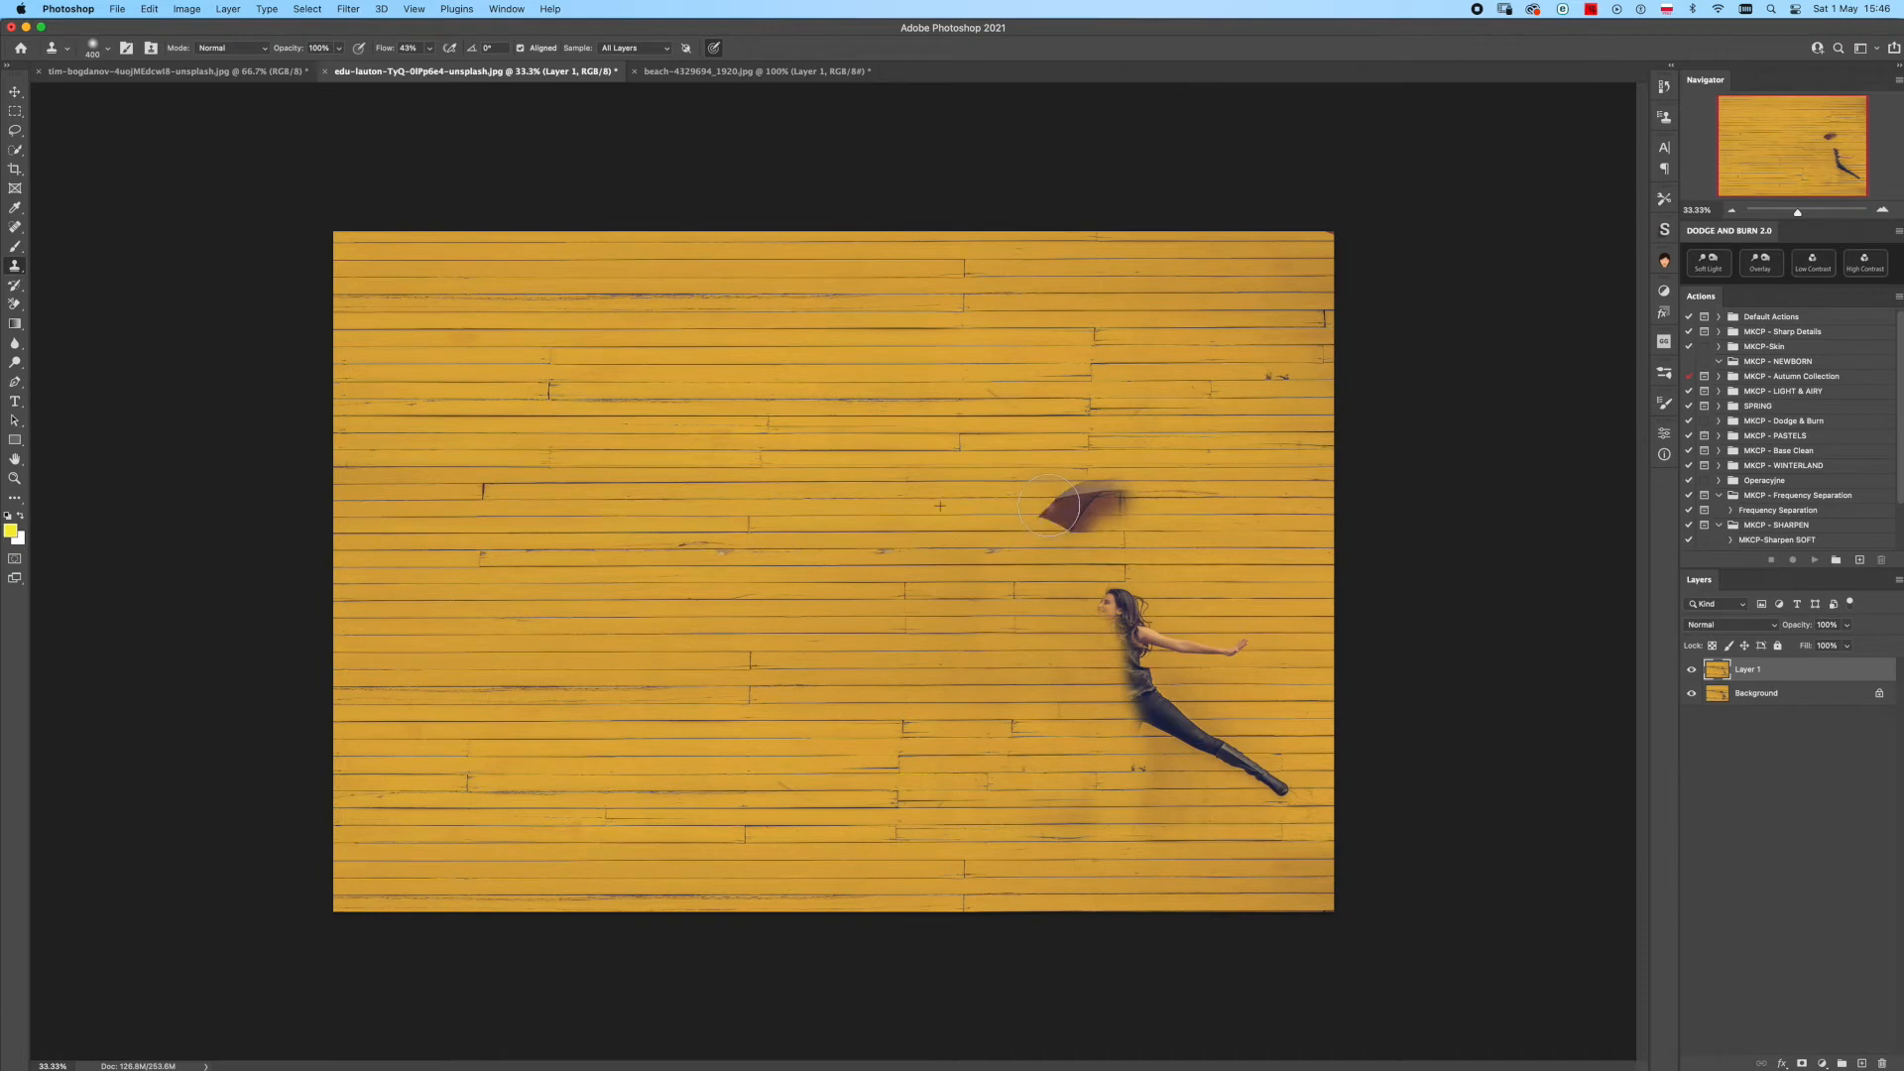
pyautogui.moveTo(1085, 508); pyautogui.dragTo(1050, 506)
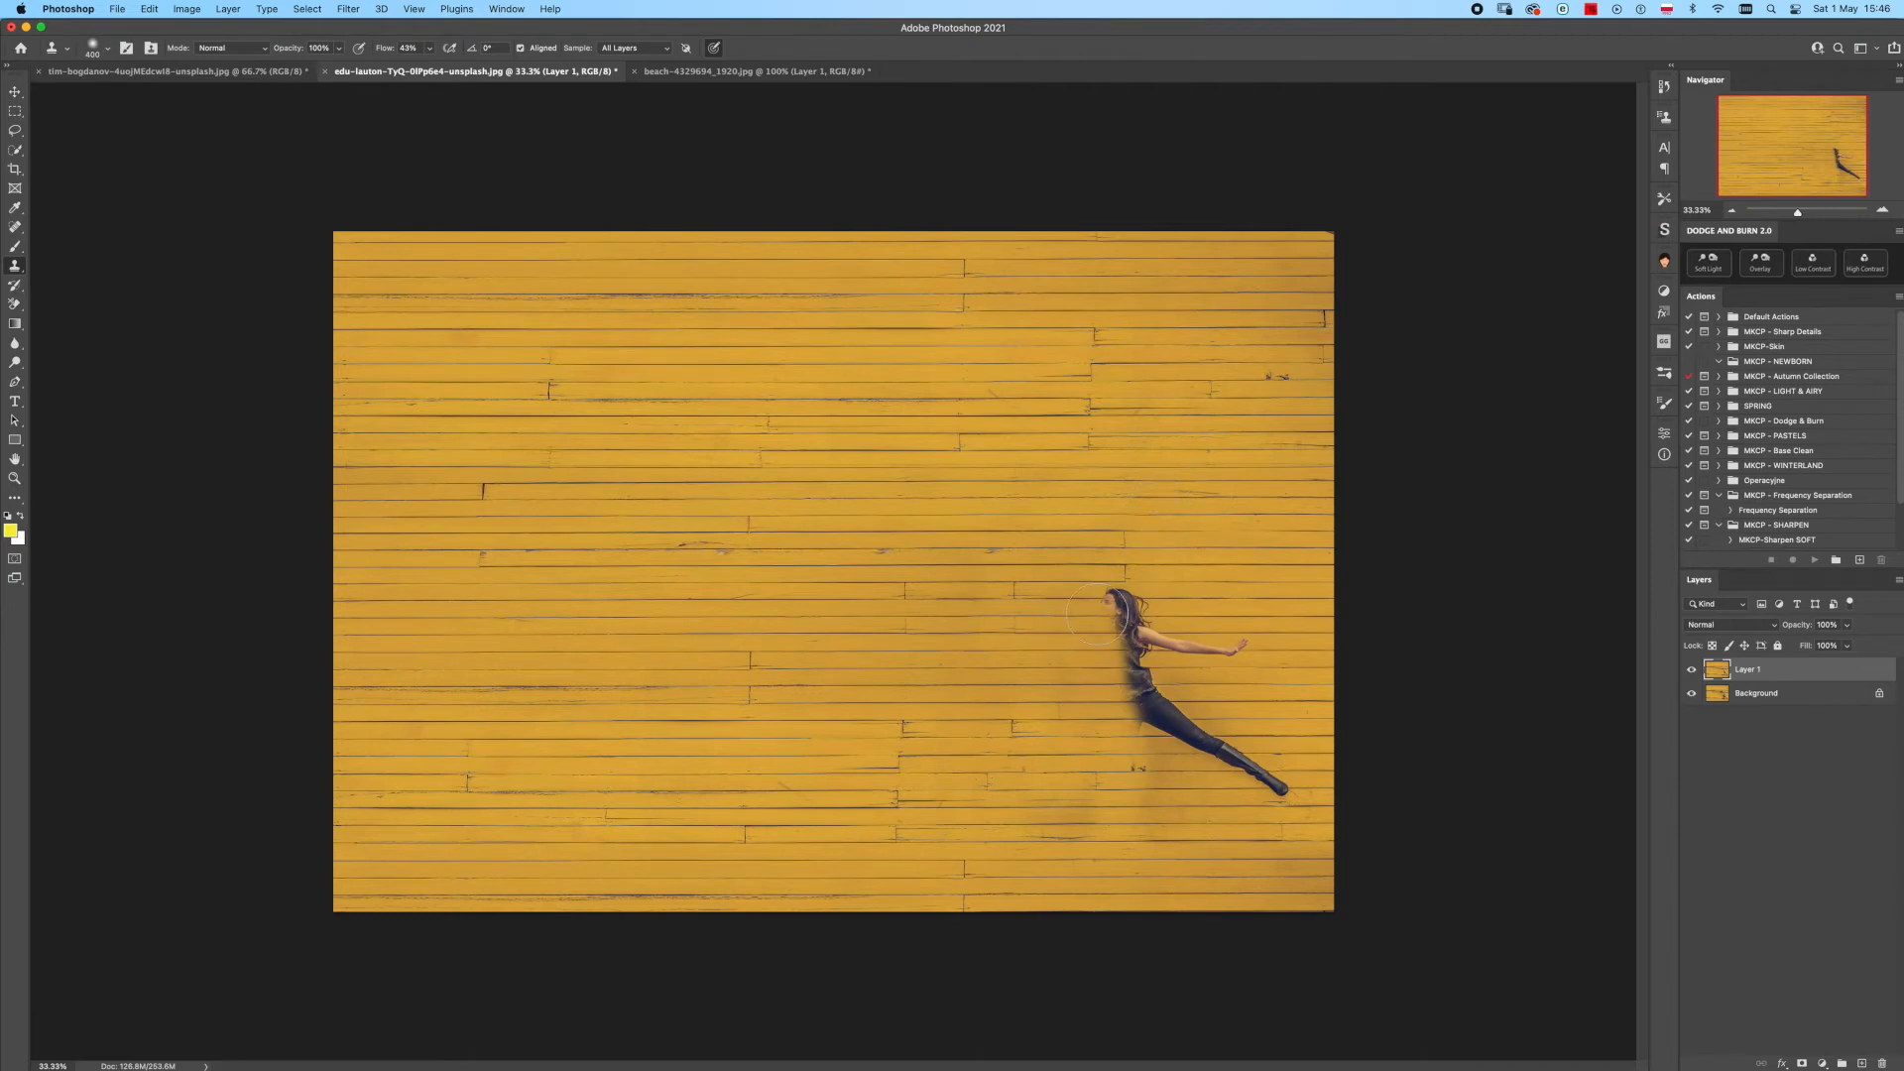
# Clone planks over the woman's remaining head, torso, outstretched arm and extended leg, and touch up the smudged patches on the wall
pyautogui.moveTo(1096, 613)
pyautogui.mouseDown()
pyautogui.moveTo(1119, 595)
pyautogui.moveTo(1140, 746)
pyautogui.moveTo(1123, 708)
pyautogui.mouseUp()
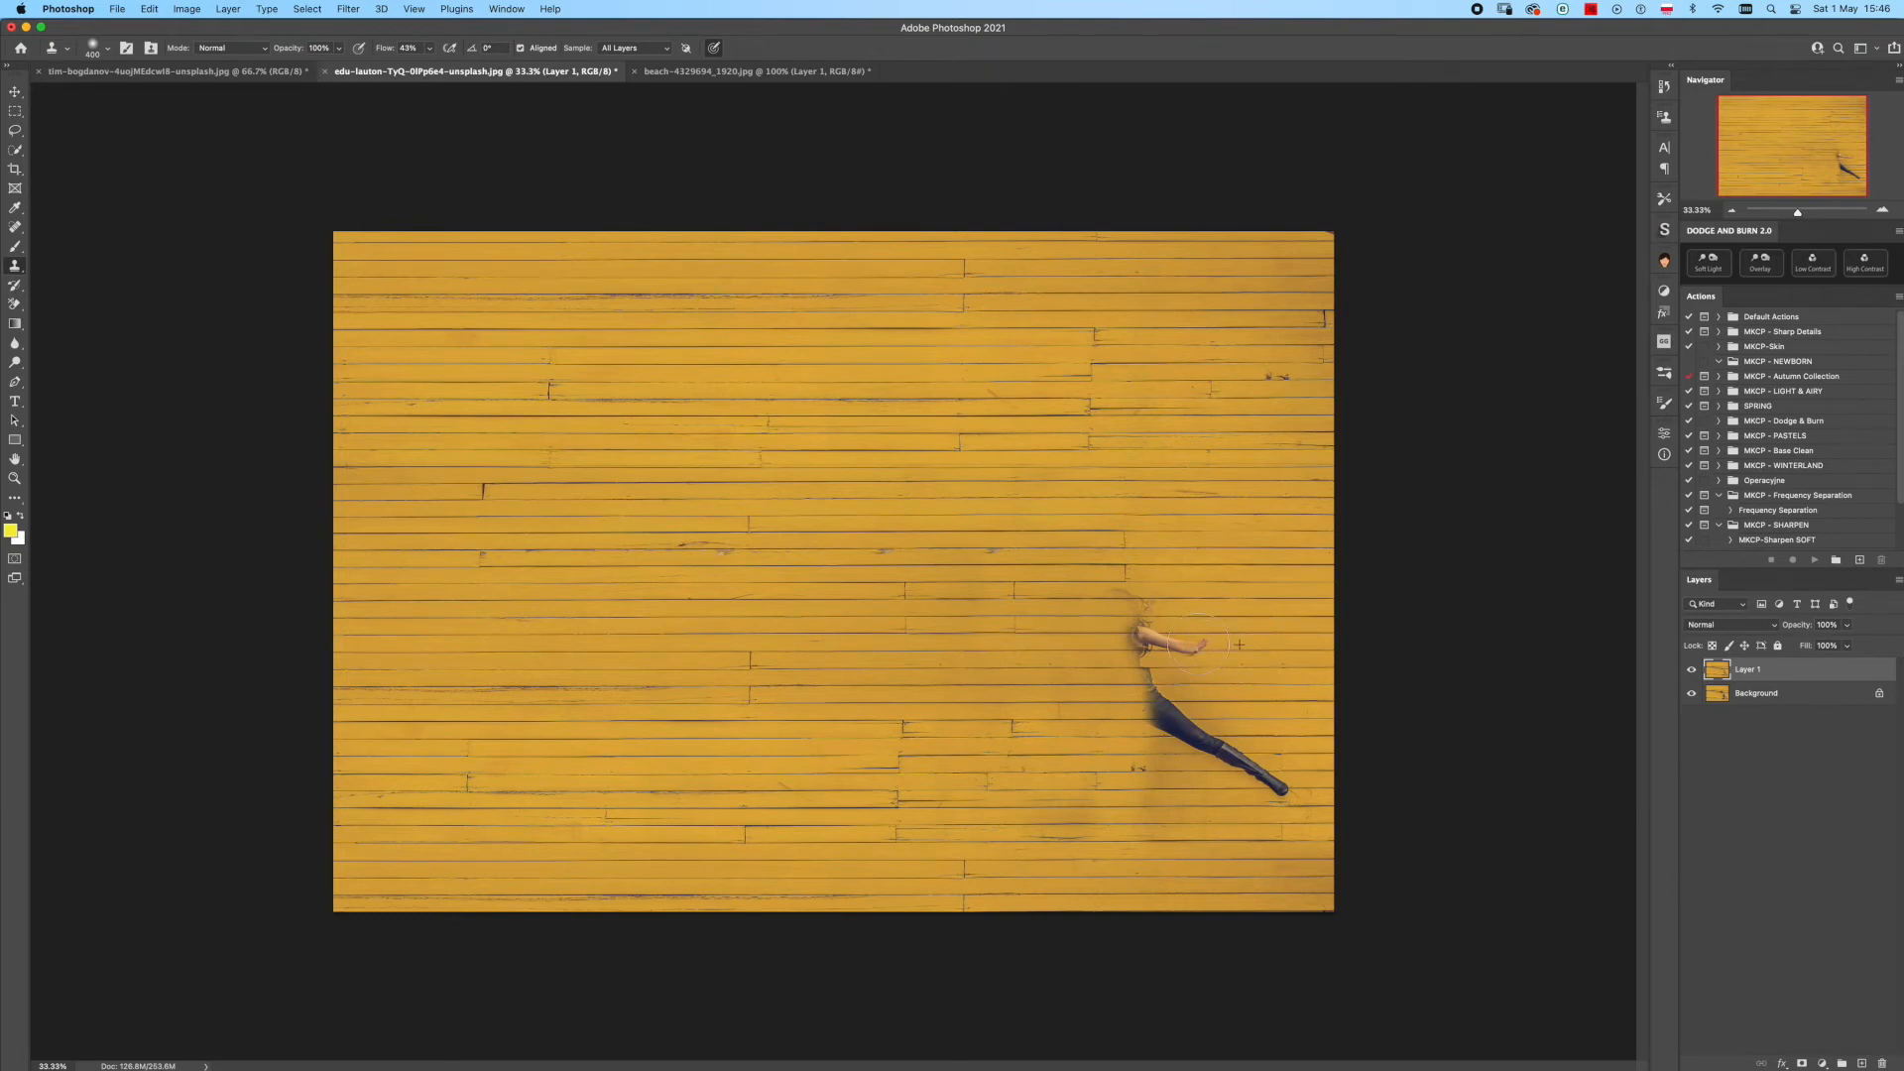
pyautogui.moveTo(1215, 637); pyautogui.dragTo(1166, 637)
pyautogui.moveTo(1128, 633)
pyautogui.mouseDown()
pyautogui.moveTo(1147, 821)
pyautogui.moveTo(1224, 742)
pyautogui.moveTo(1274, 783)
pyautogui.mouseUp()
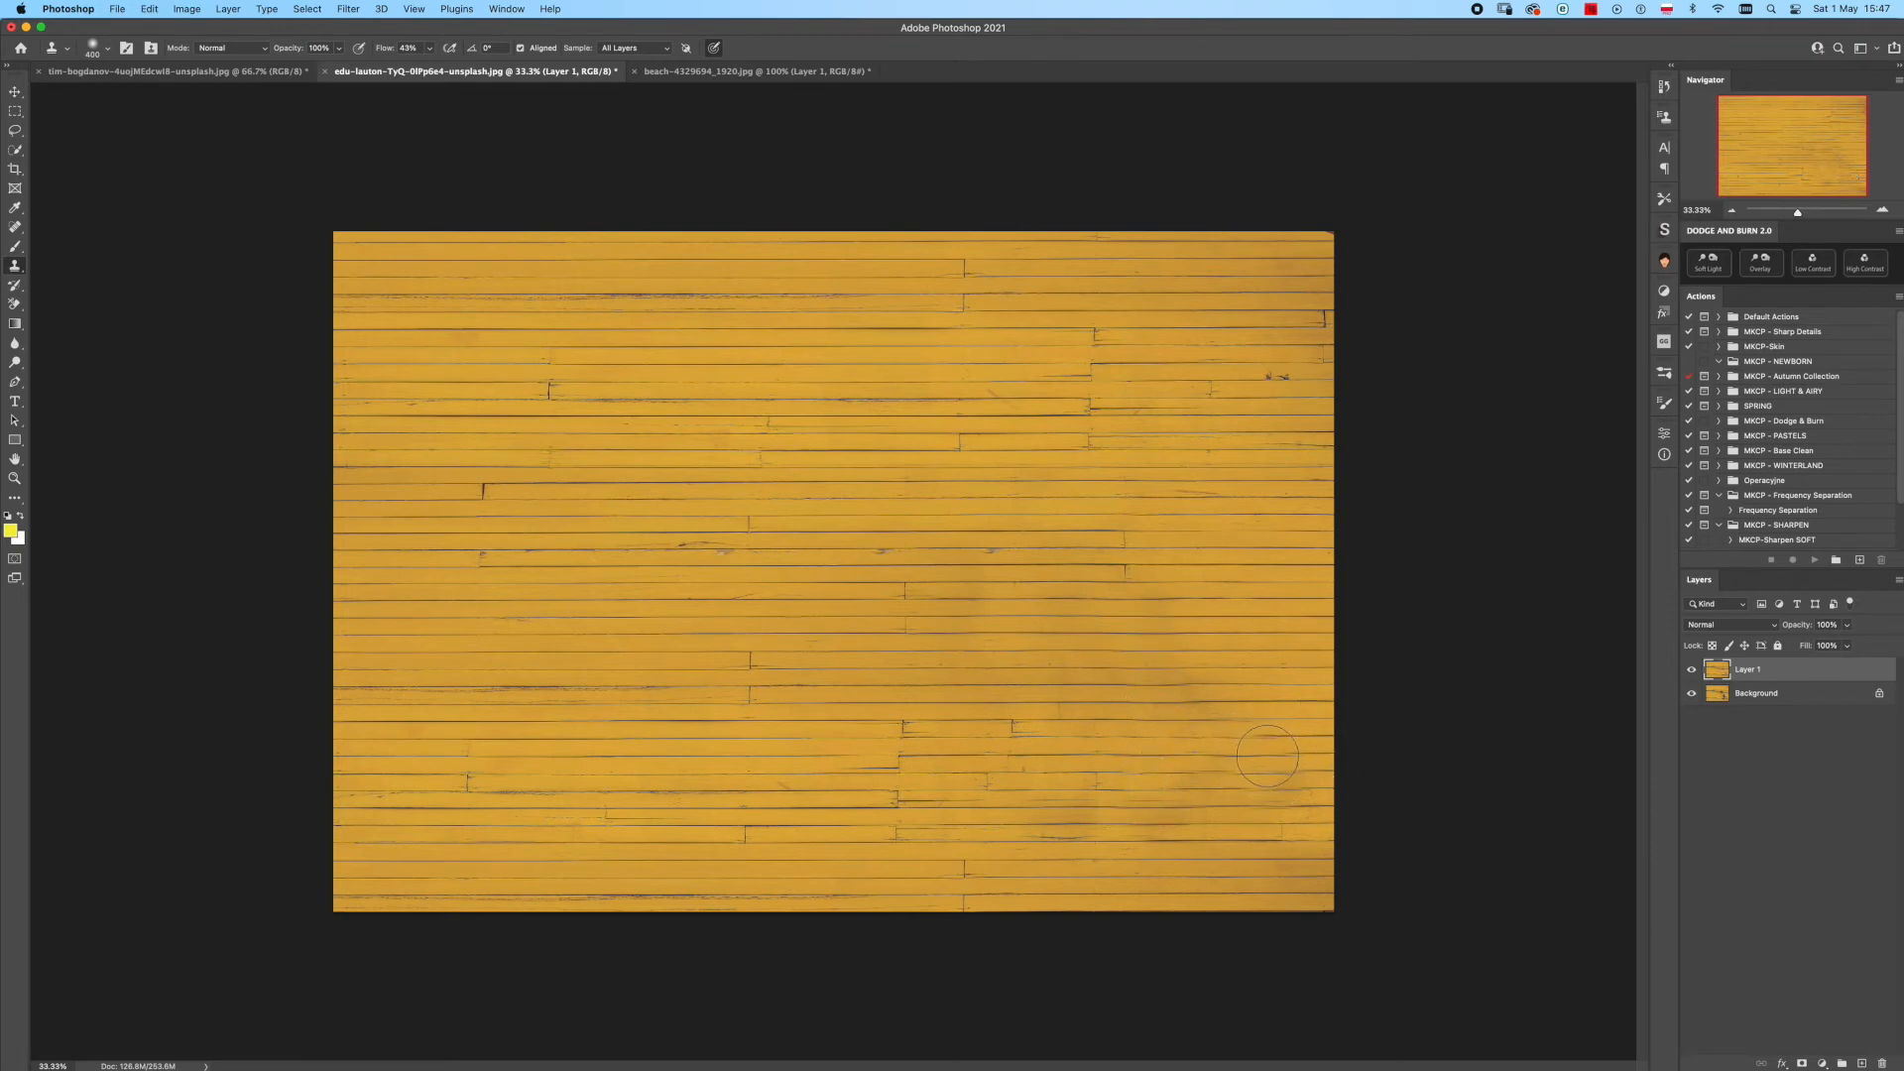
pyautogui.moveTo(1223, 733)
pyautogui.mouseDown()
pyautogui.moveTo(1107, 781)
pyautogui.moveTo(1206, 695)
pyautogui.moveTo(1100, 676)
pyautogui.mouseUp()
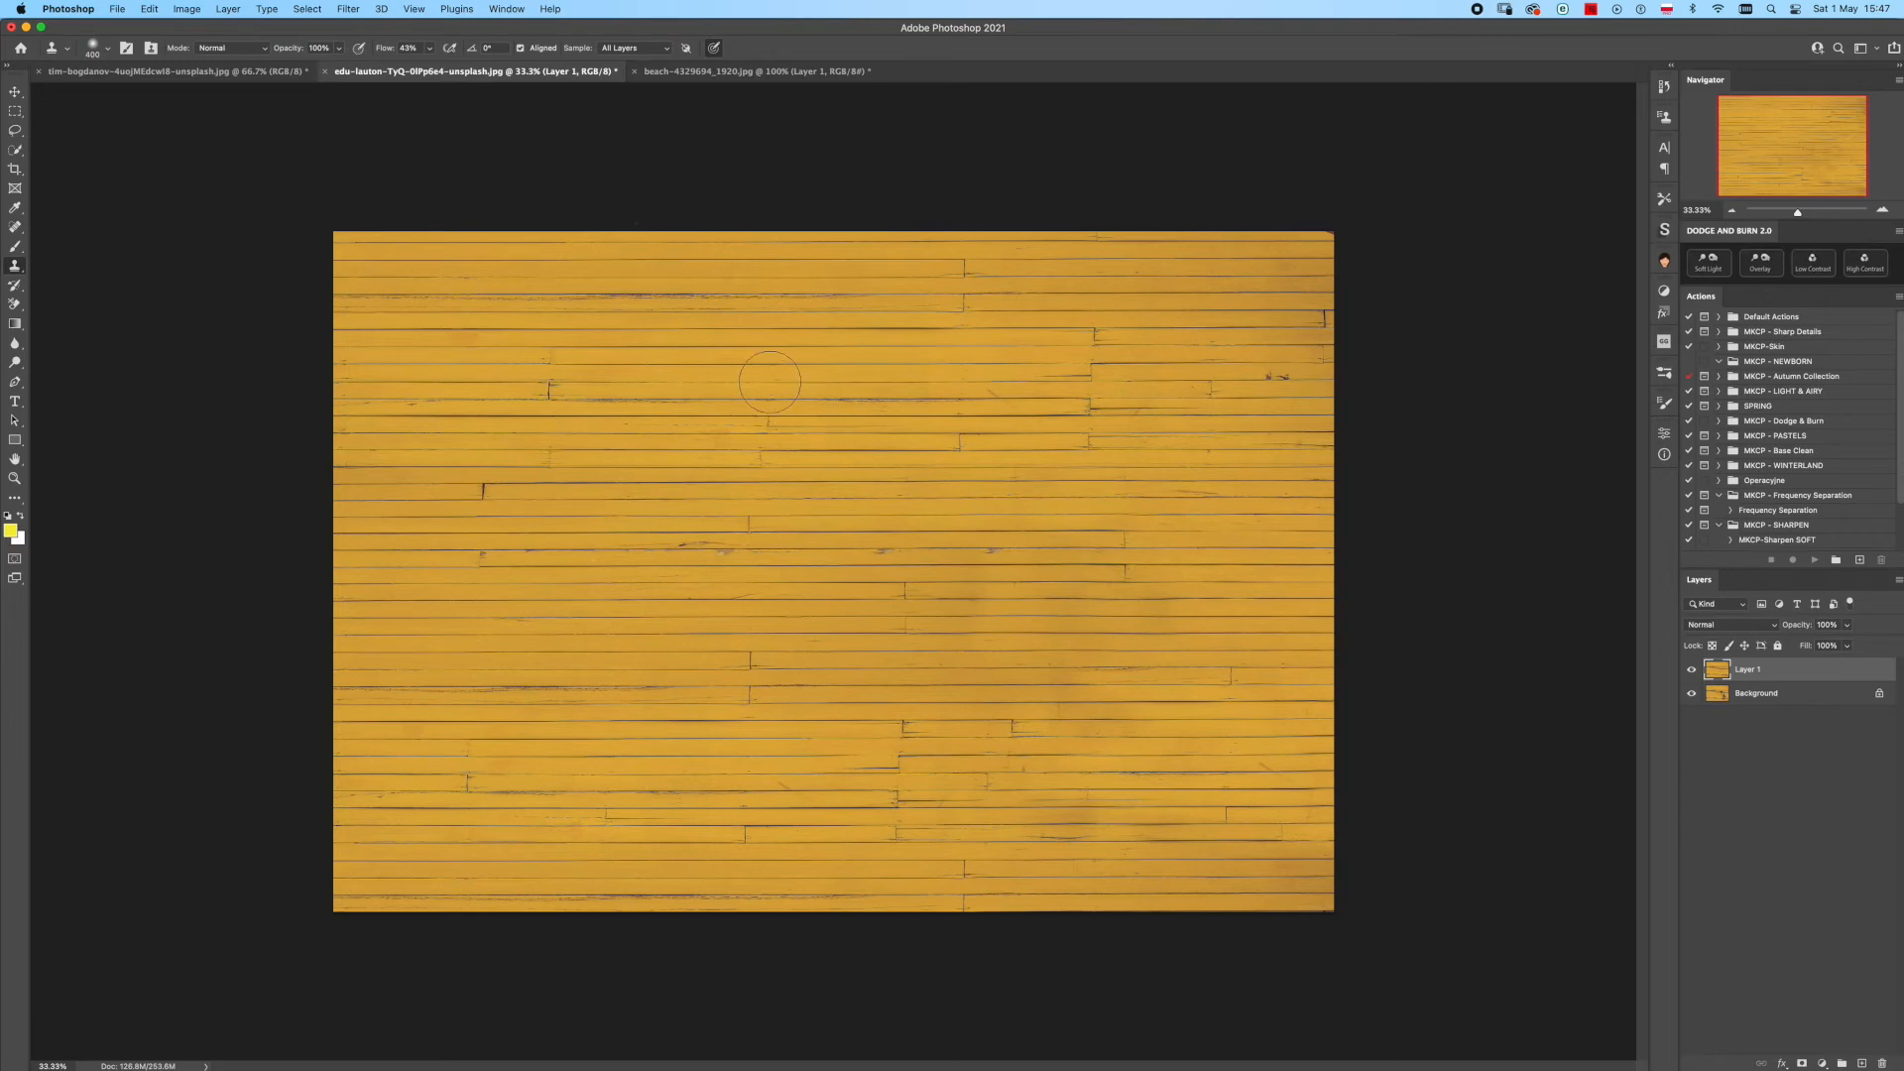
pyautogui.keyDown('alt'); pyautogui.click(832, 613); pyautogui.keyUp('alt')
pyautogui.moveTo(884, 611); pyautogui.dragTo(907, 617)
# Switch to the mountain photo, duplicate its Background layer and draw a loose lasso selection around the standing man
pyautogui.click(151, 71)
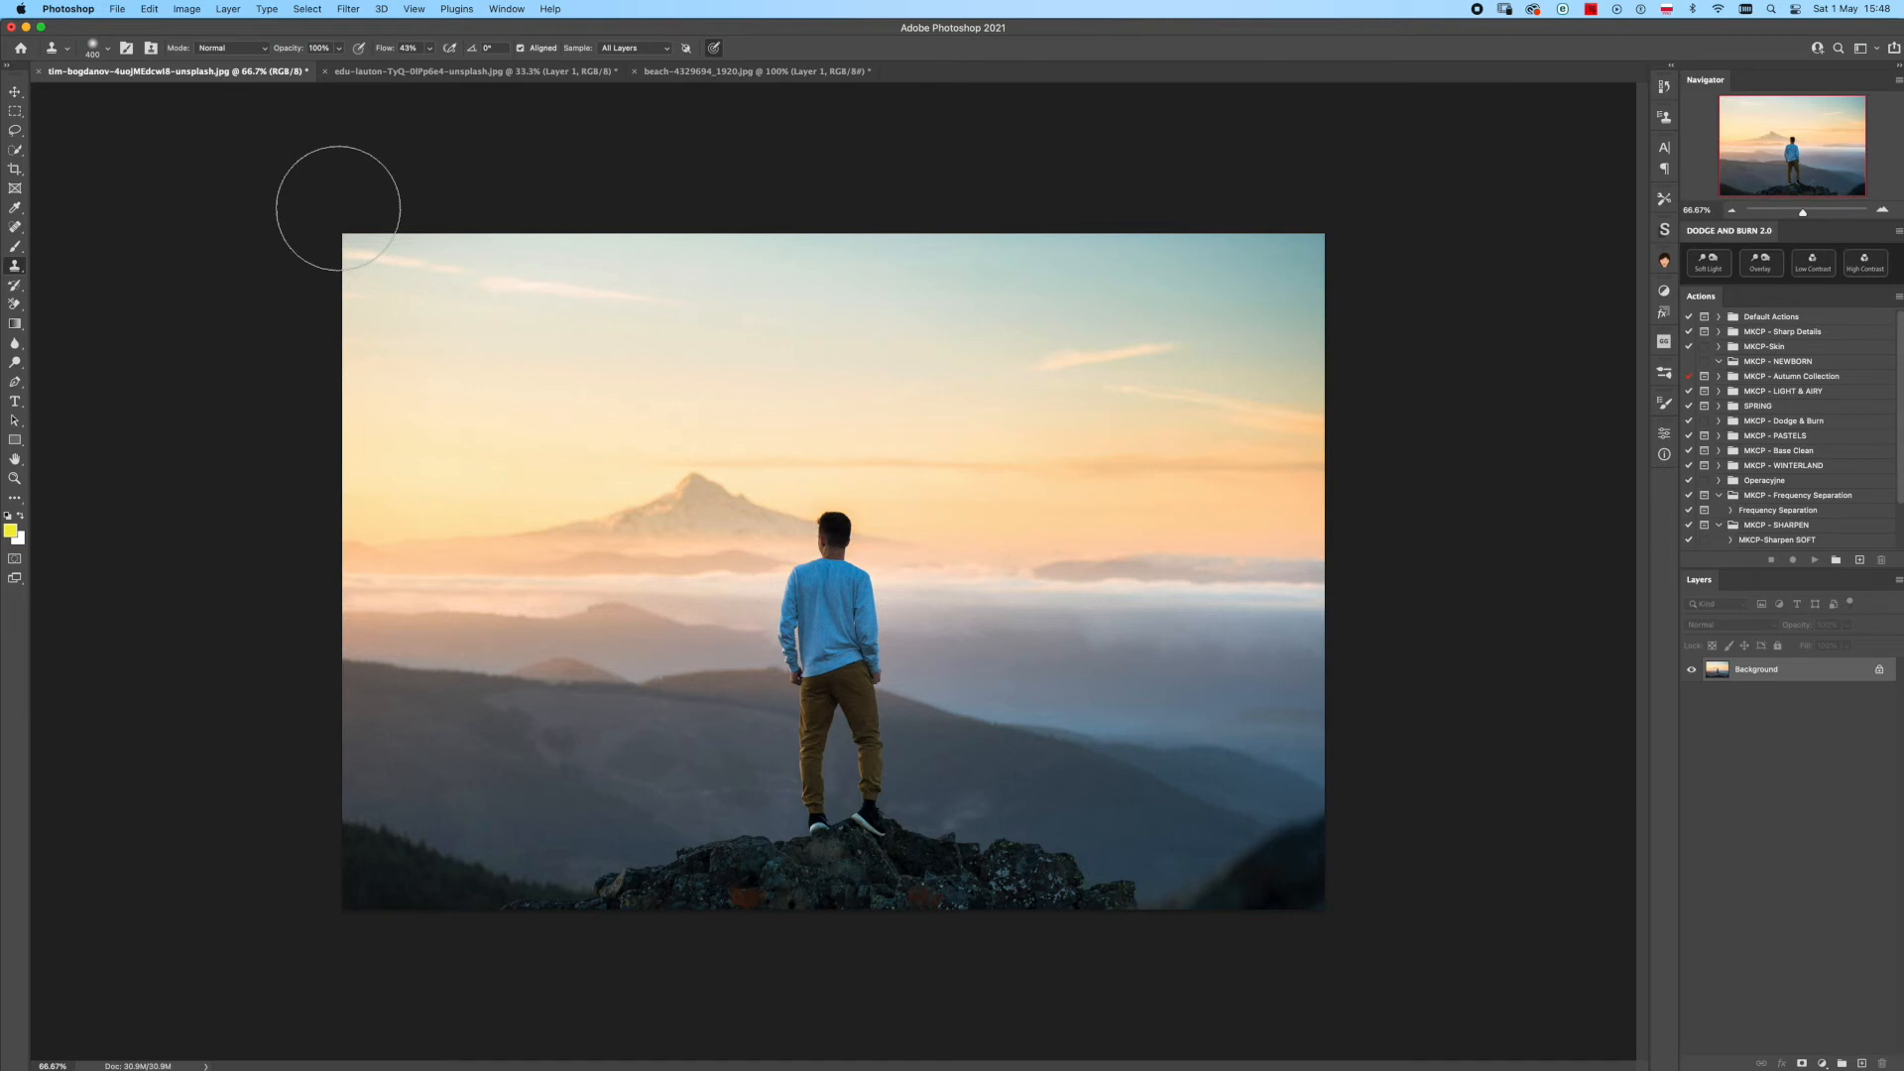
pyautogui.press('super+j')
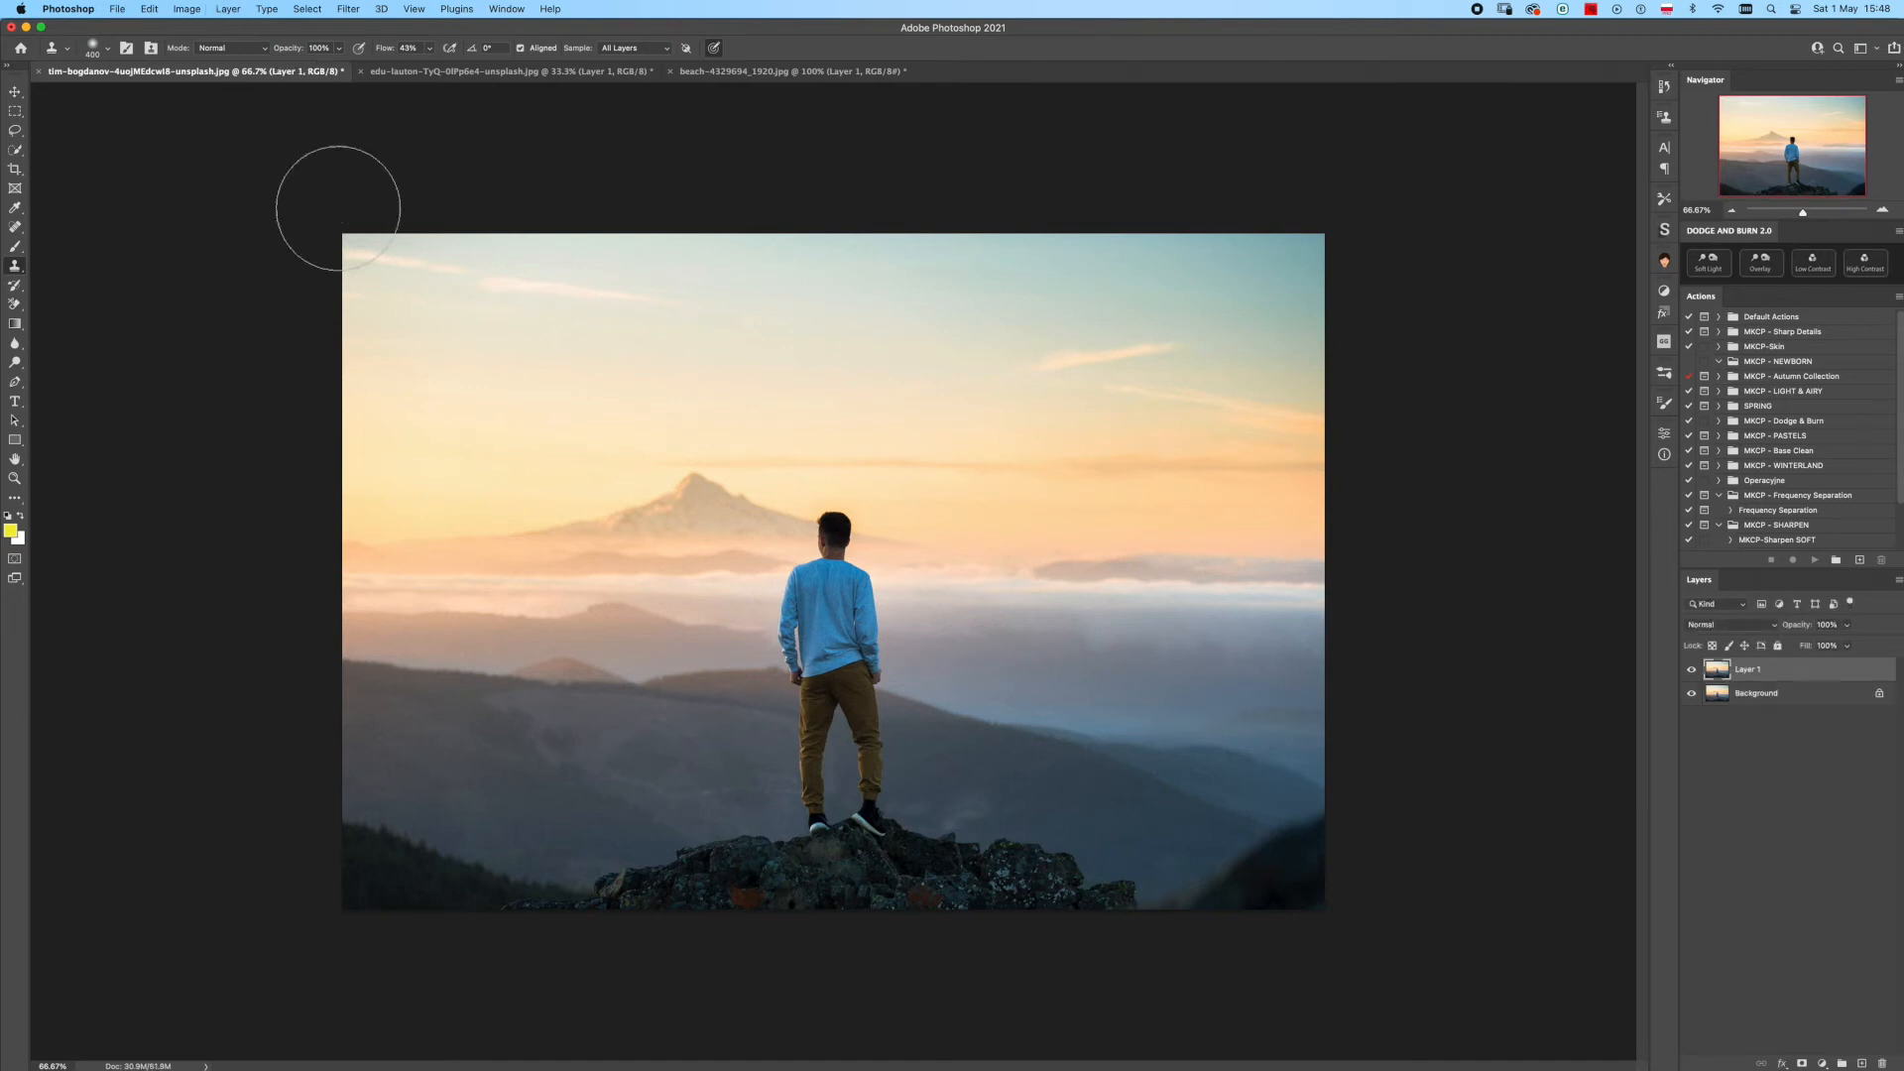
pyautogui.click(16, 132)
pyautogui.moveTo(812, 496)
pyautogui.mouseDown()
pyautogui.moveTo(774, 583)
pyautogui.moveTo(781, 726)
pyautogui.mouseUp()
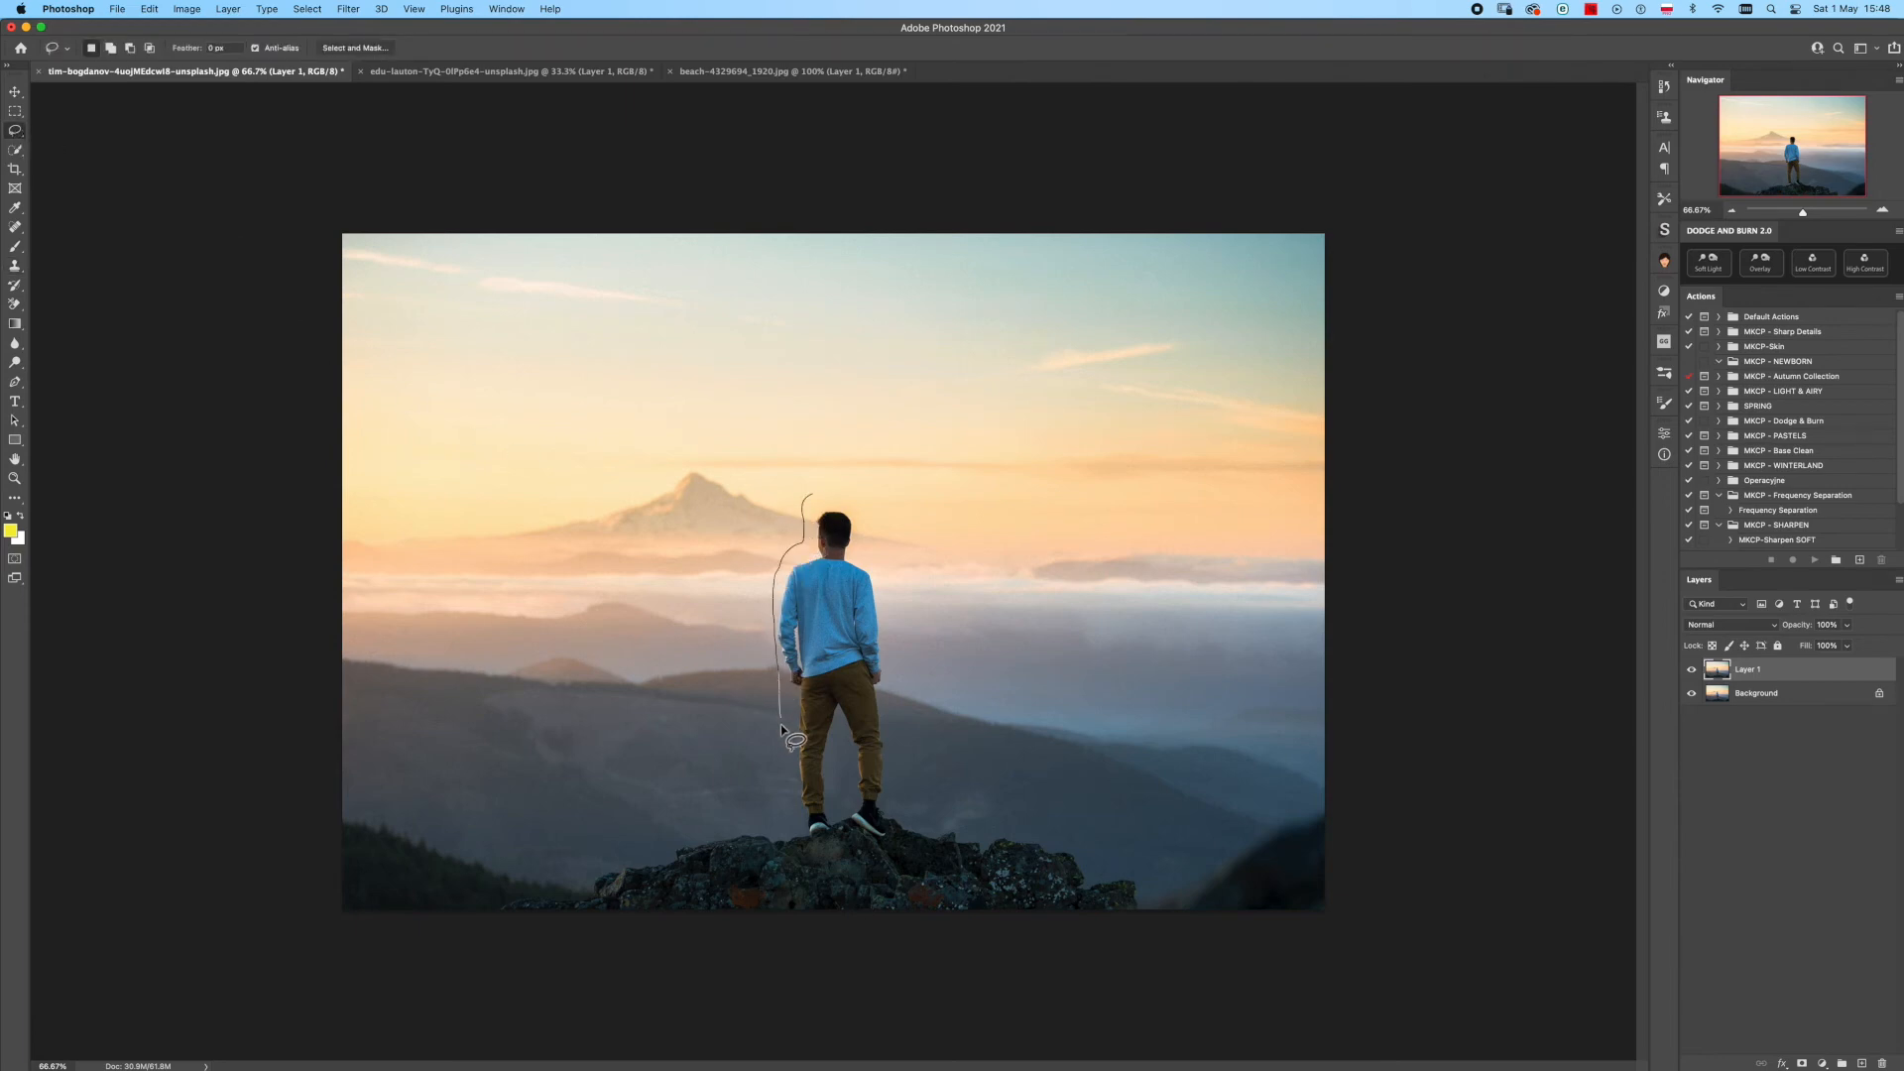
pyautogui.moveTo(779, 813)
pyautogui.mouseDown()
pyautogui.moveTo(796, 845)
pyautogui.moveTo(848, 853)
pyautogui.moveTo(903, 828)
pyautogui.moveTo(898, 600)
pyautogui.moveTo(844, 488)
pyautogui.moveTo(812, 495)
pyautogui.mouseUp()
pyautogui.moveTo(861, 568); pyautogui.dragTo(851, 572)
pyautogui.moveTo(894, 629); pyautogui.dragTo(900, 629)
# Fill the selected man using Content-Aware contents with Color Adaptation, Normal mode and 100% opacity, and clear the selection
pyautogui.hotkey('shift', 'BackSpace')
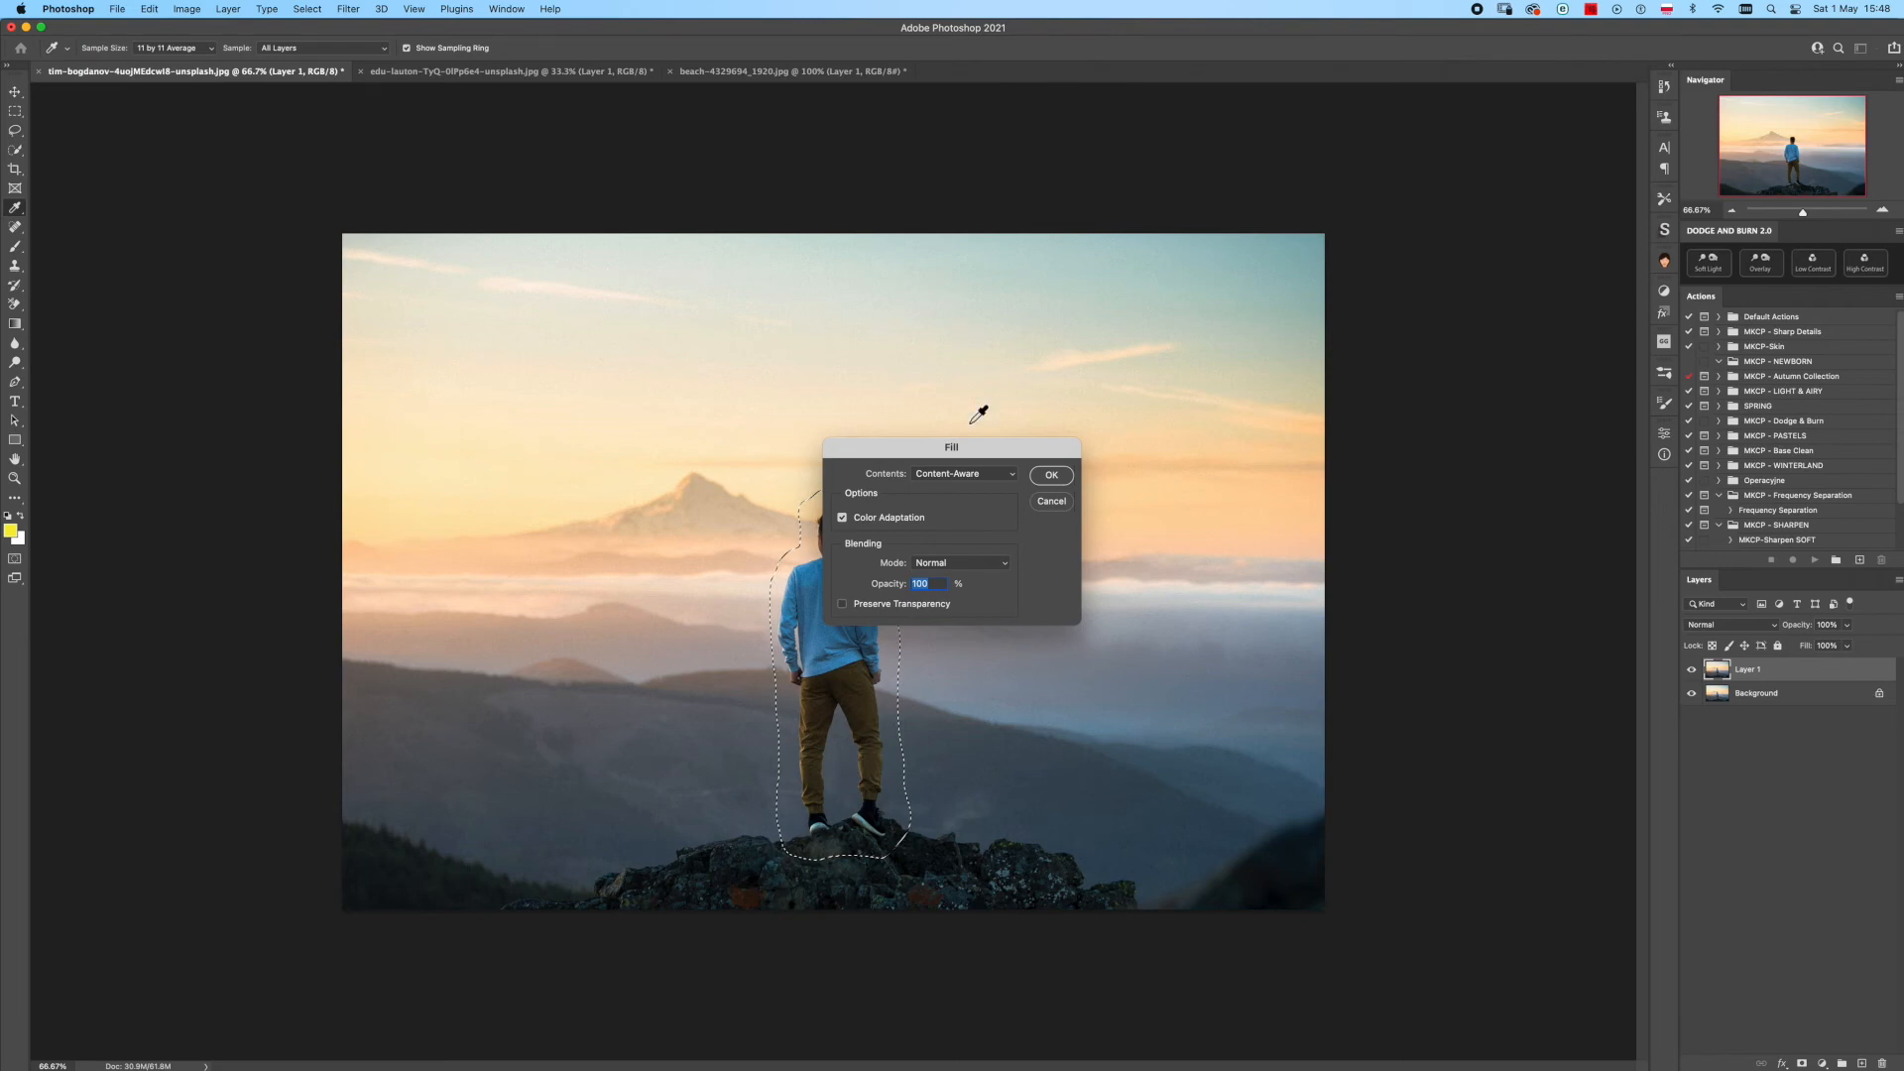
pyautogui.click(979, 473)
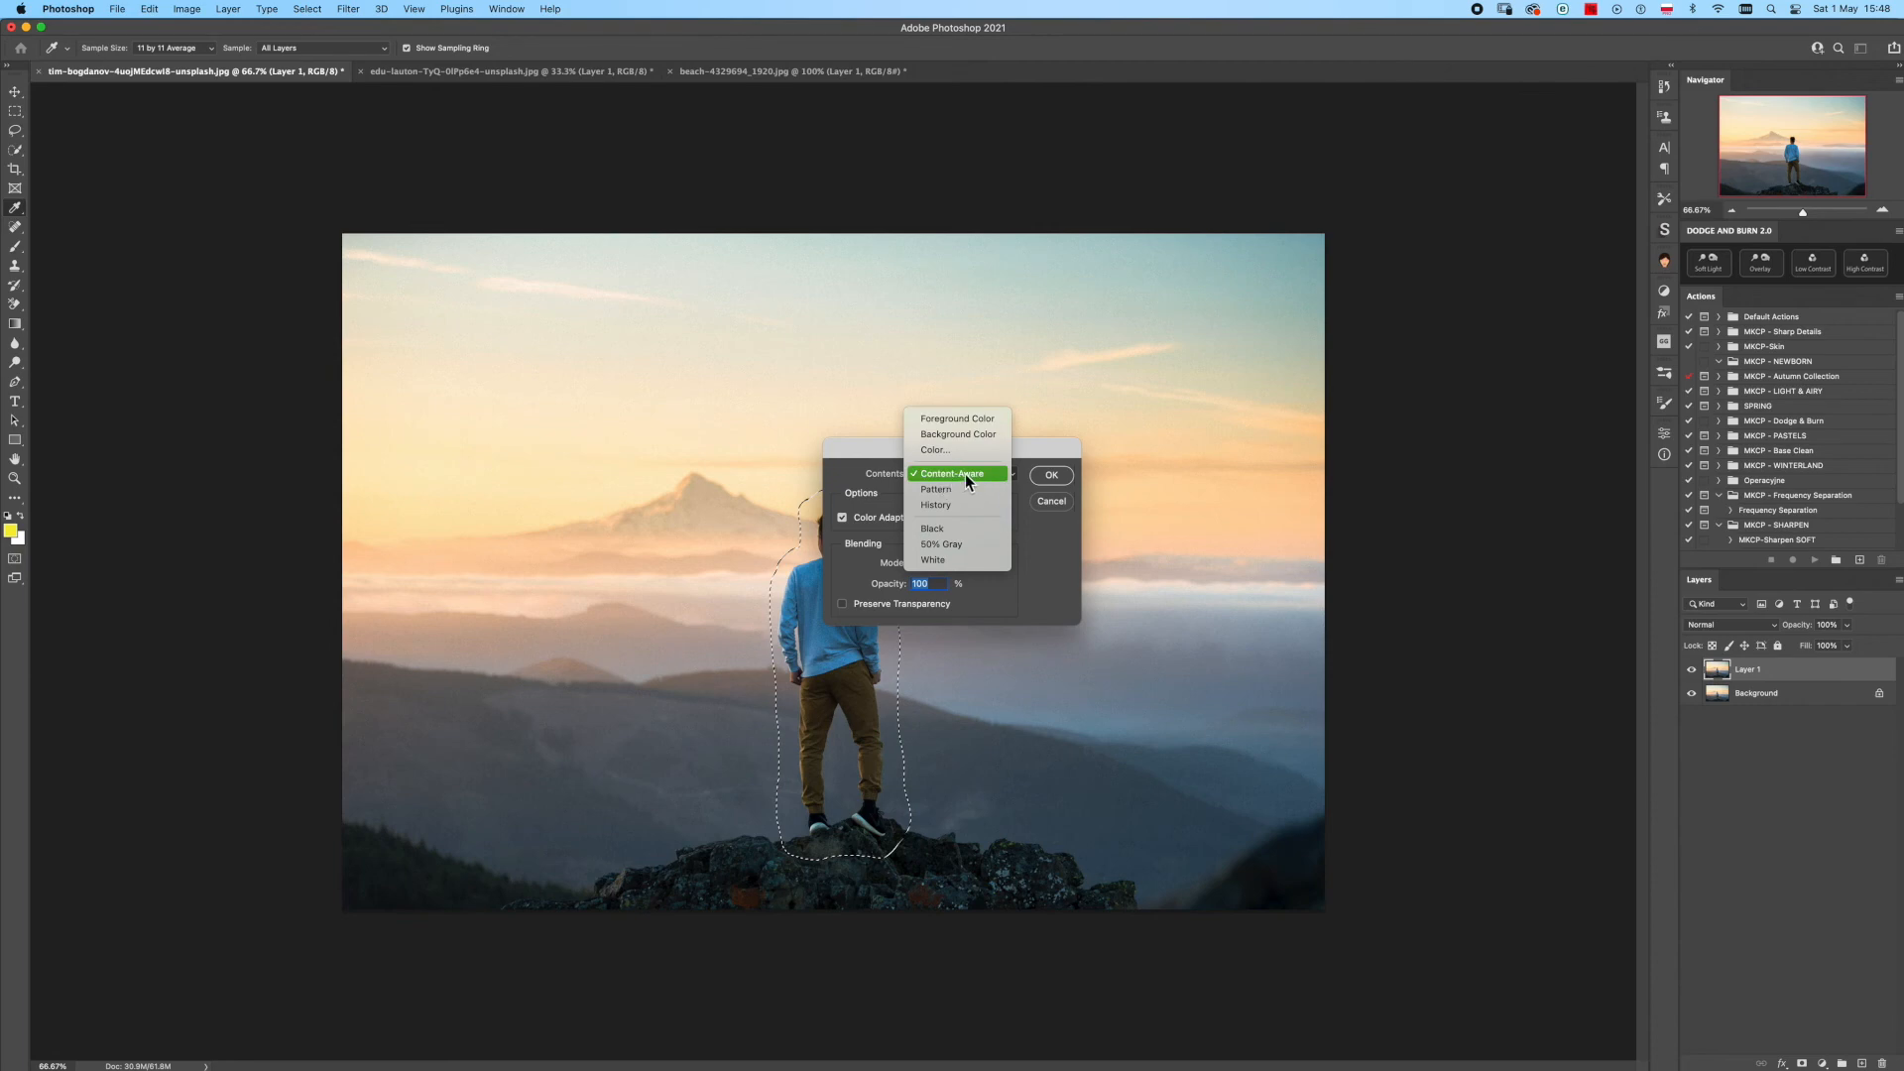
pyautogui.click(995, 473)
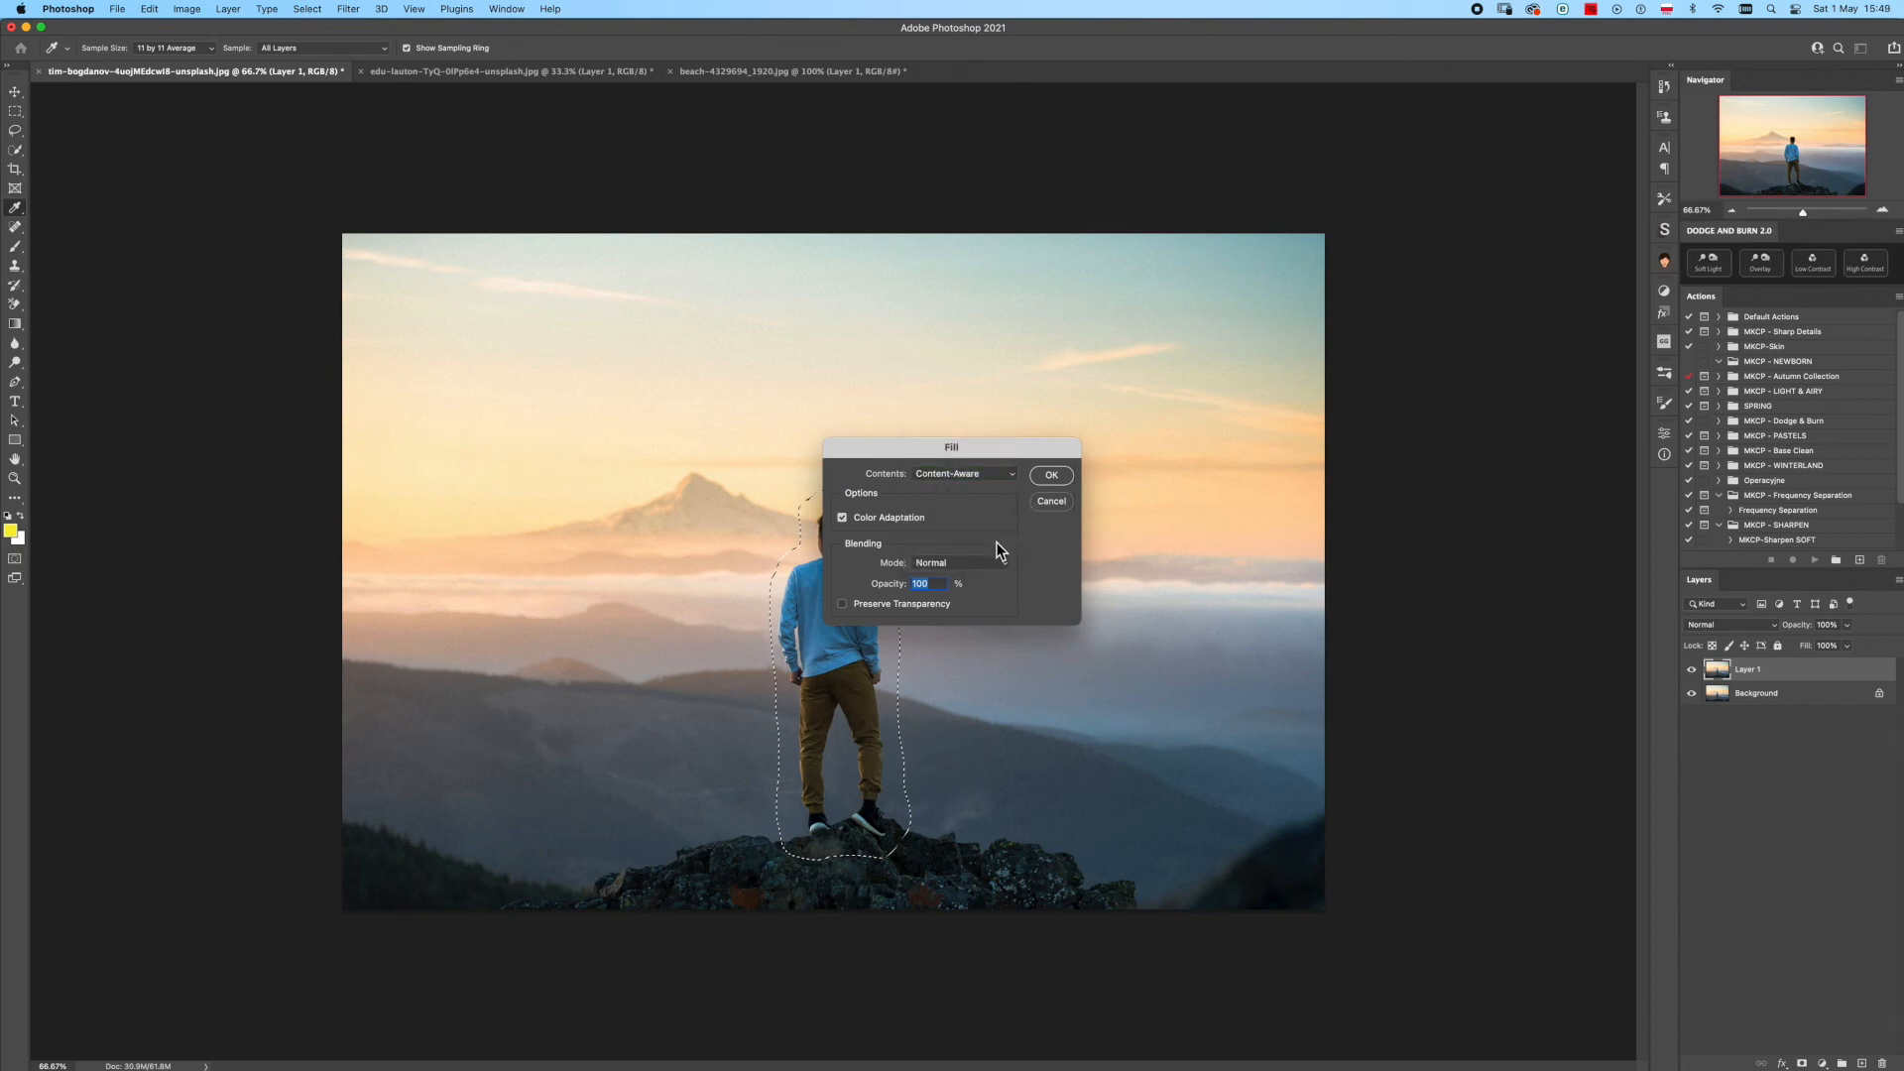
pyautogui.click(1052, 476)
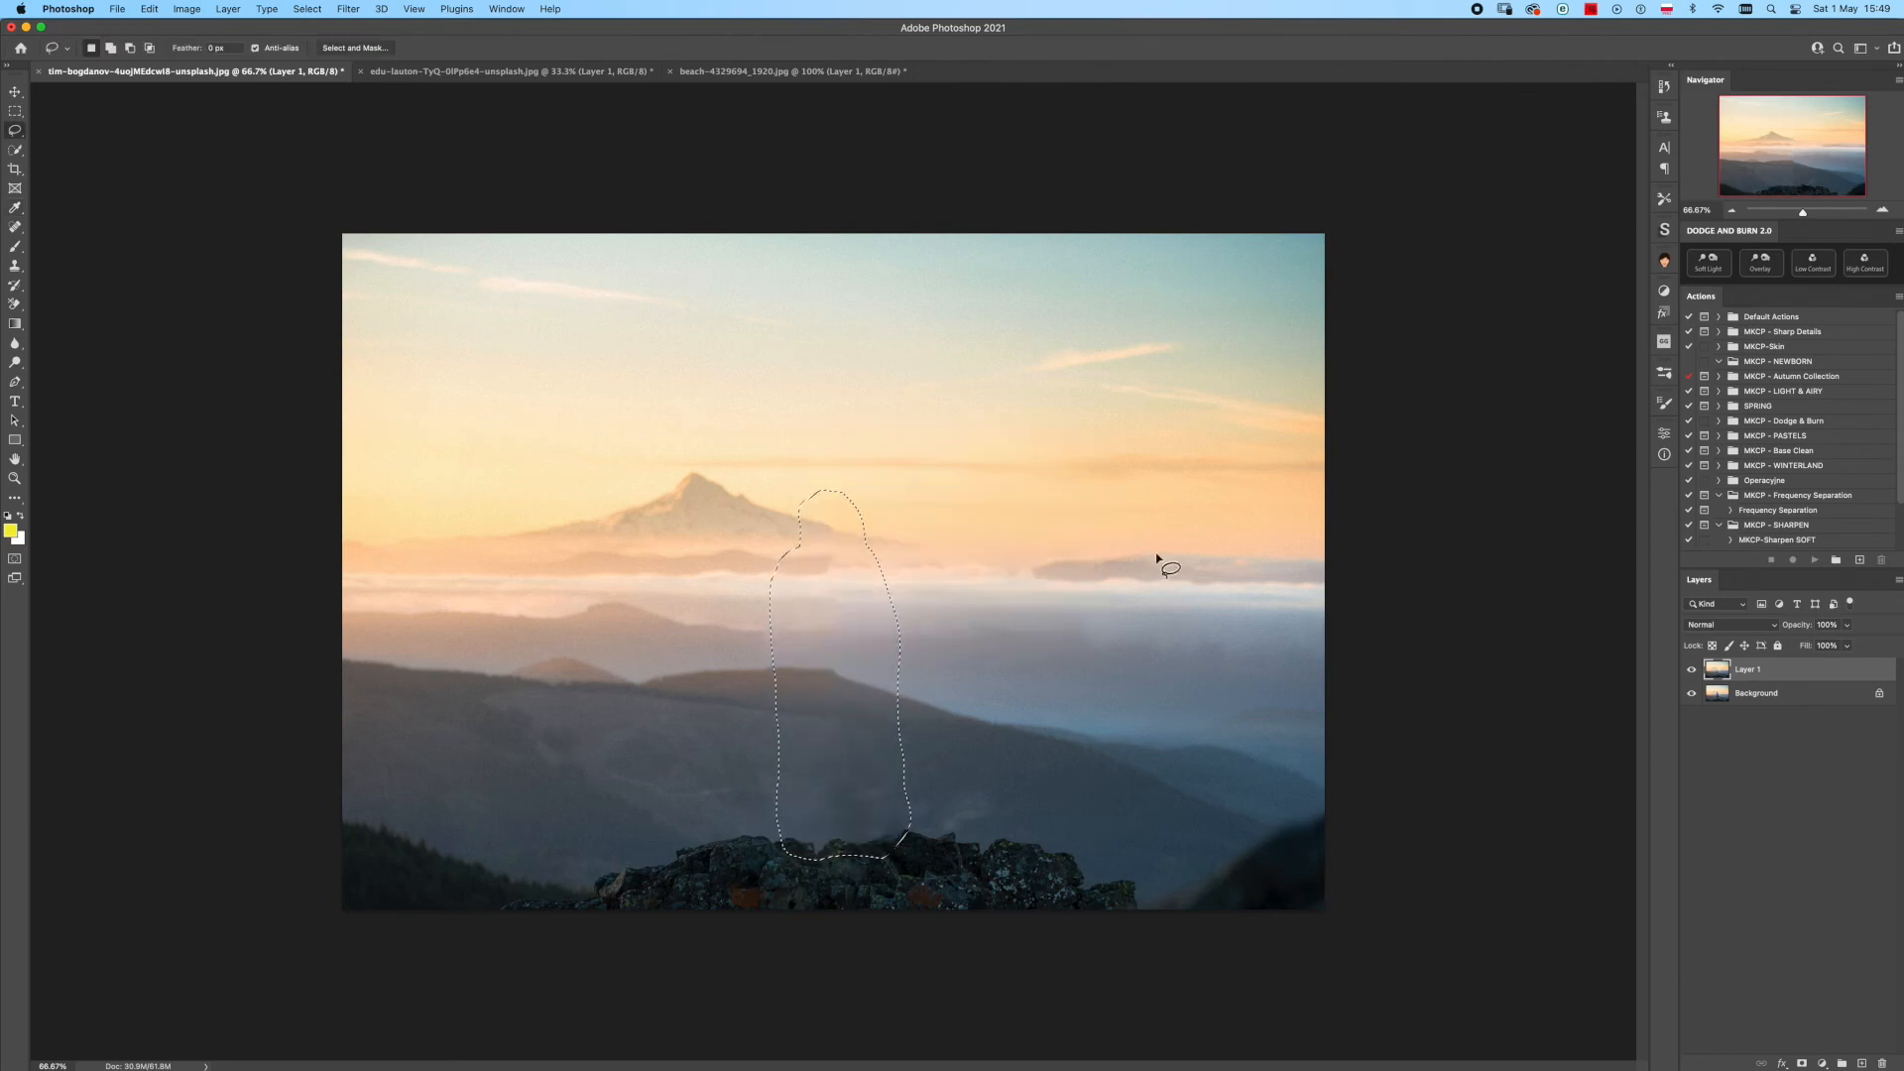
pyautogui.press('super+d')
# Blend the filled area in the mist below the mountain peak using the Clone Stamp at size 175 and 22% flow
pyautogui.click(15, 268)
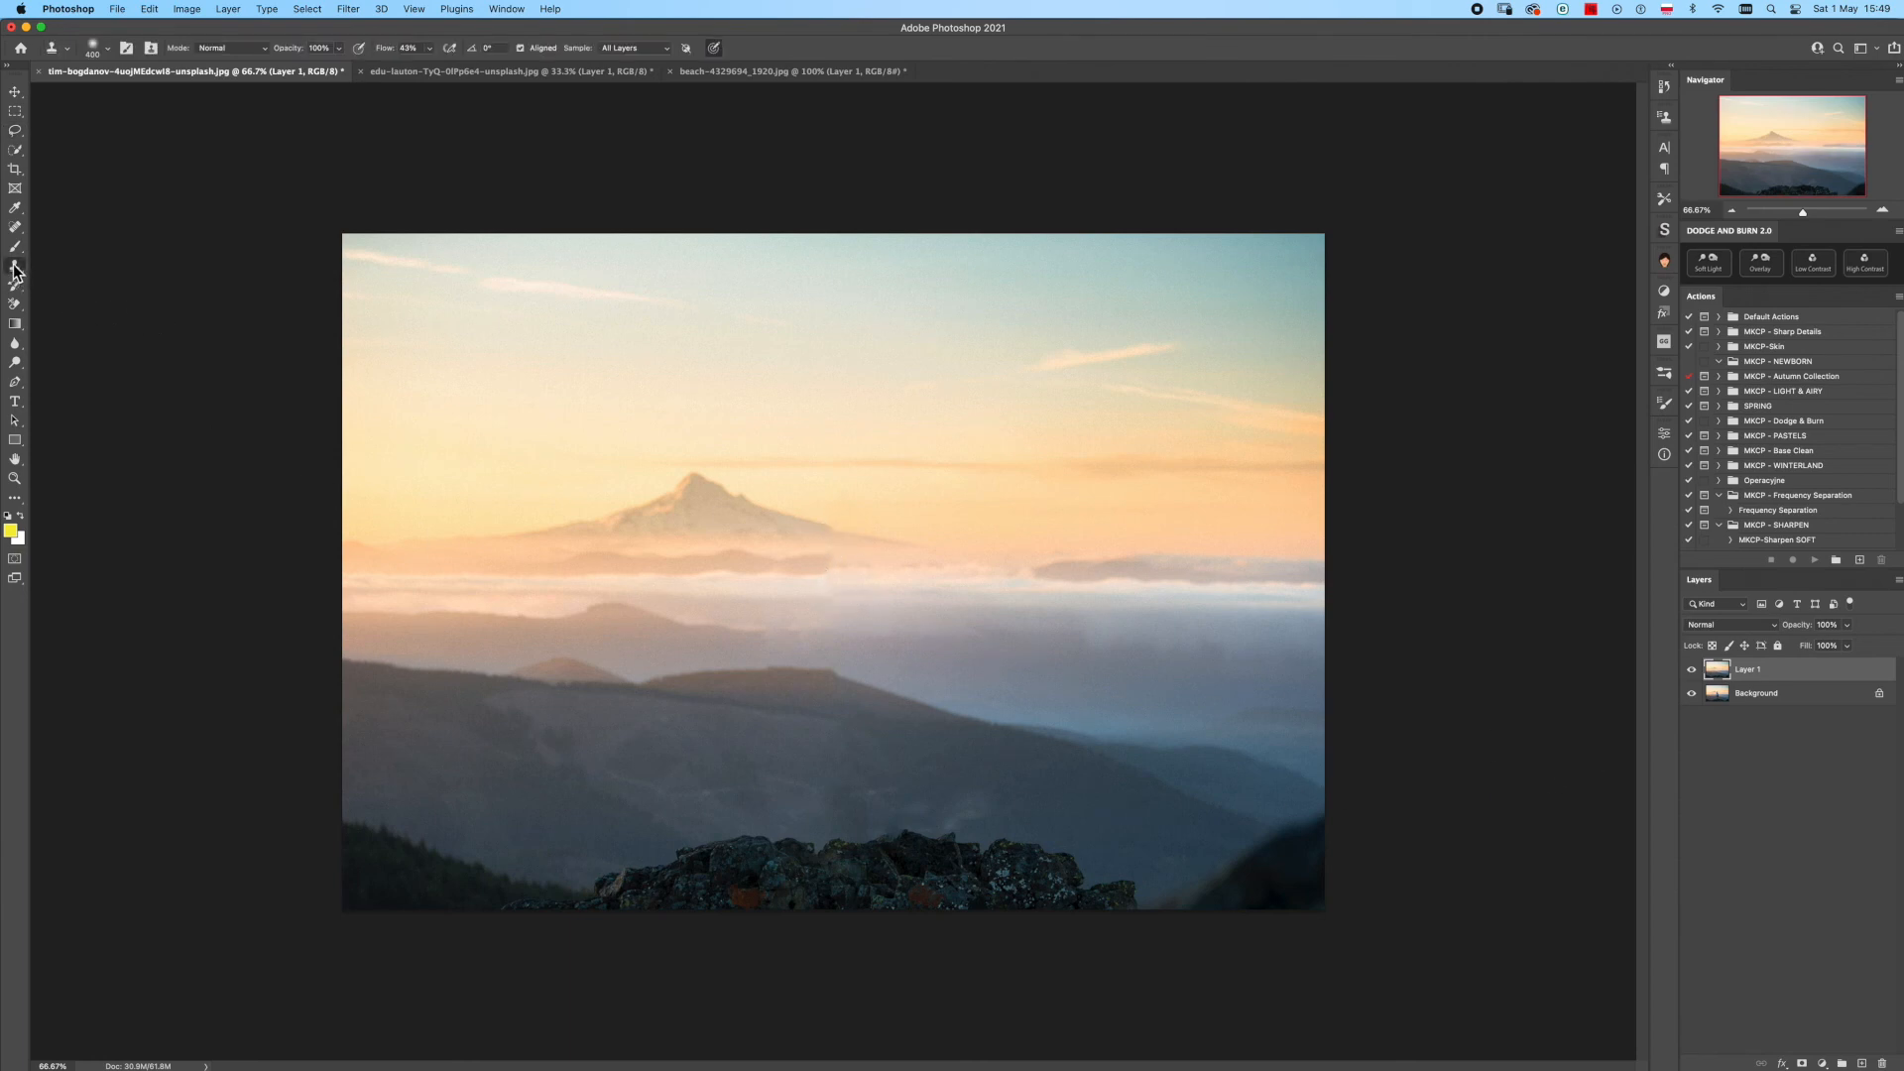
pyautogui.press('[')
pyautogui.press('[')
pyautogui.press('[')
pyautogui.press('[')
pyautogui.press('[')
pyautogui.press('[')
pyautogui.press('[')
pyautogui.press('[')
pyautogui.moveTo(402, 47); pyautogui.dragTo(383, 48)
pyautogui.press(']')
pyautogui.press(']')
pyautogui.press(']')
pyautogui.press(']')
pyautogui.press(']')
pyautogui.moveTo(824, 565); pyautogui.dragTo(778, 561)
pyautogui.press('super+minus')
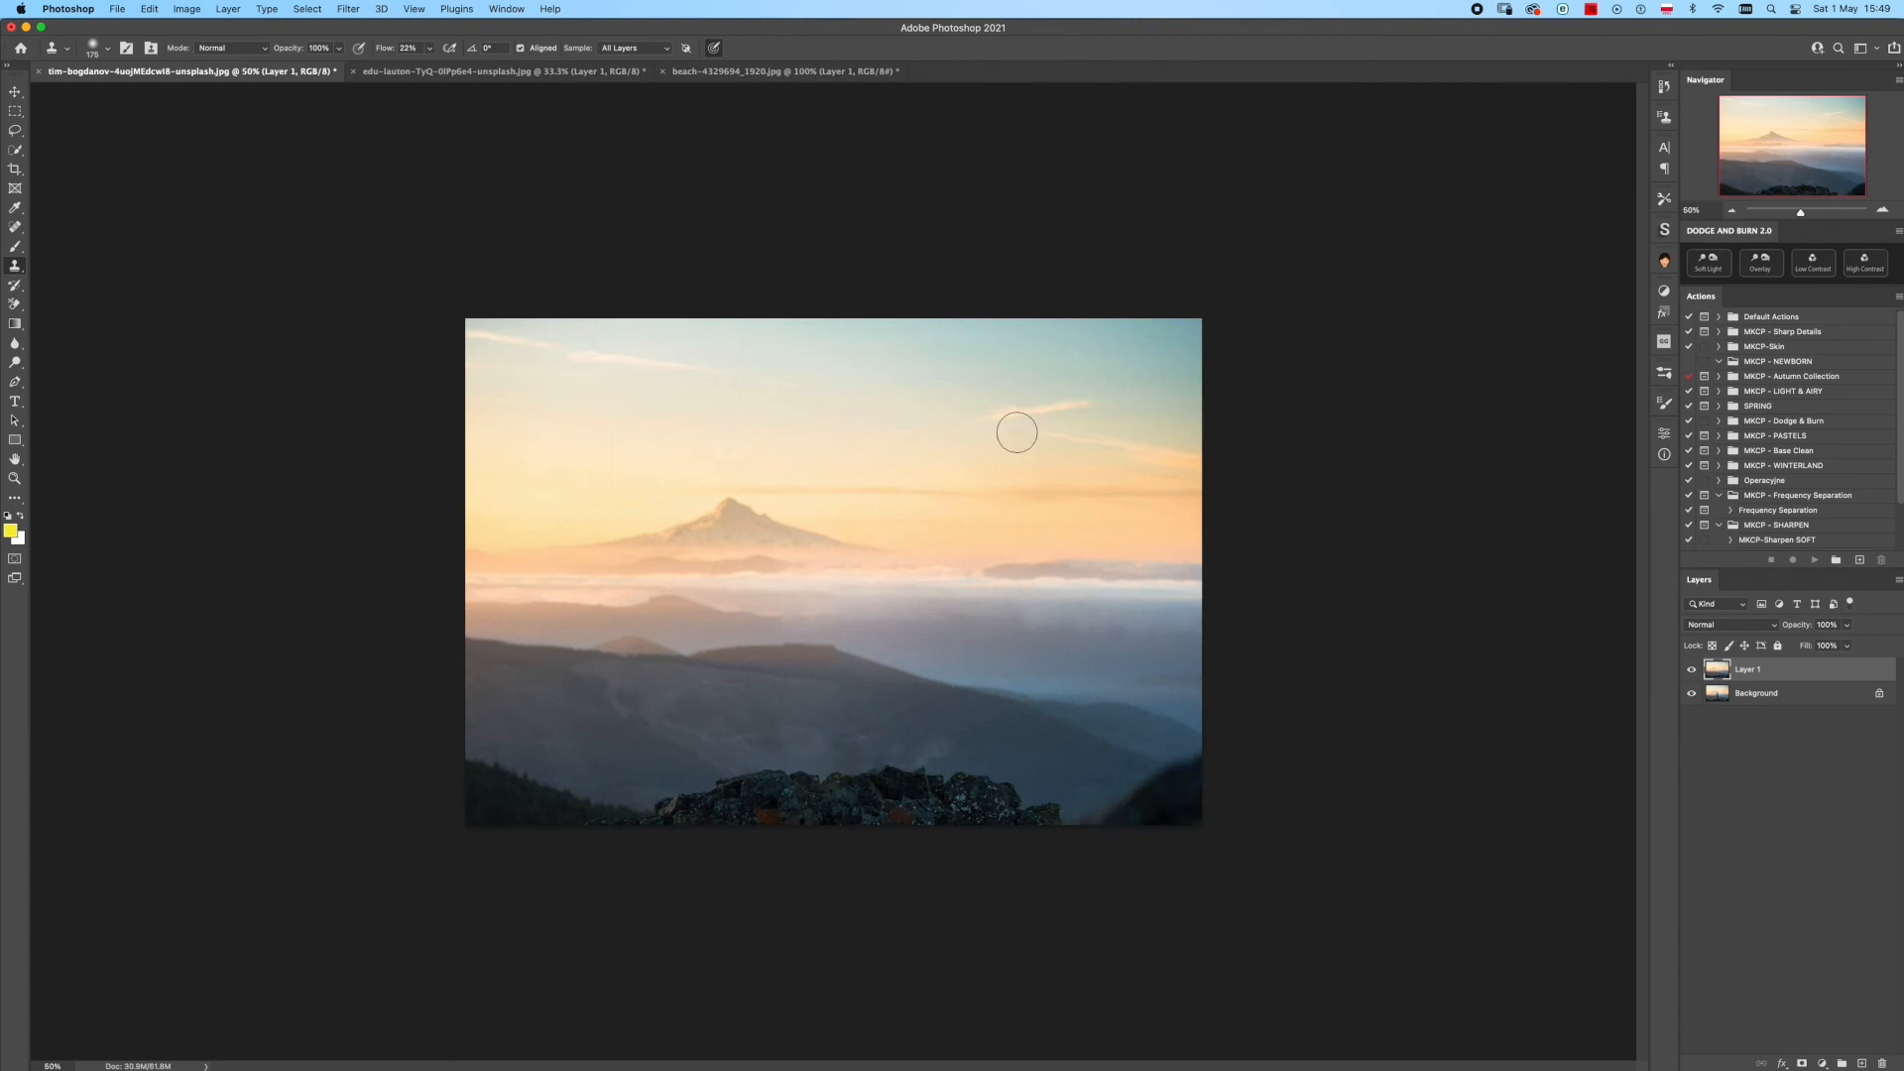